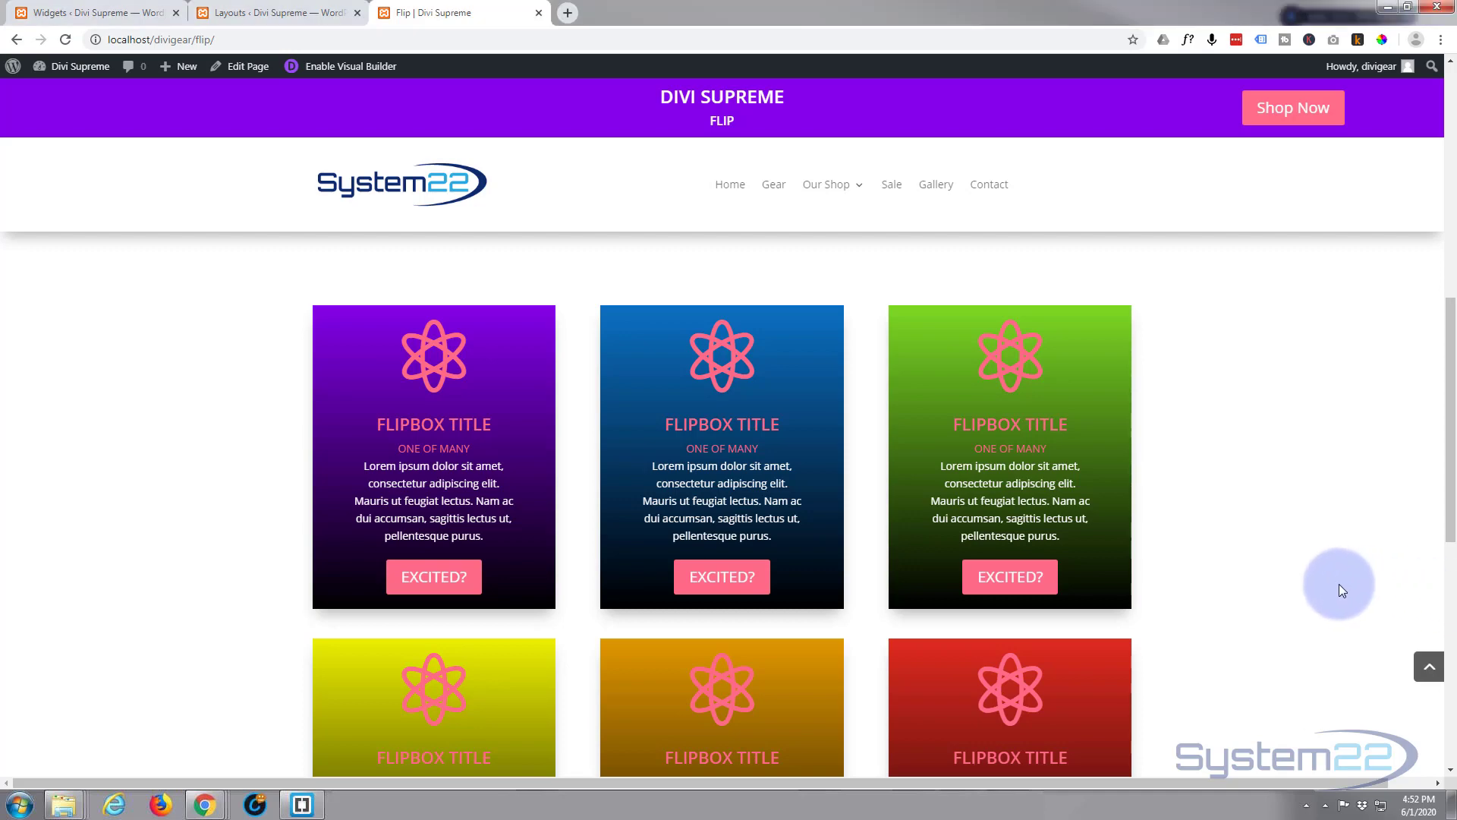
# Scroll down the Flip page past the flipboxes to the purple footer box, then back up.
pyautogui.scroll(-5, 1339, 589)
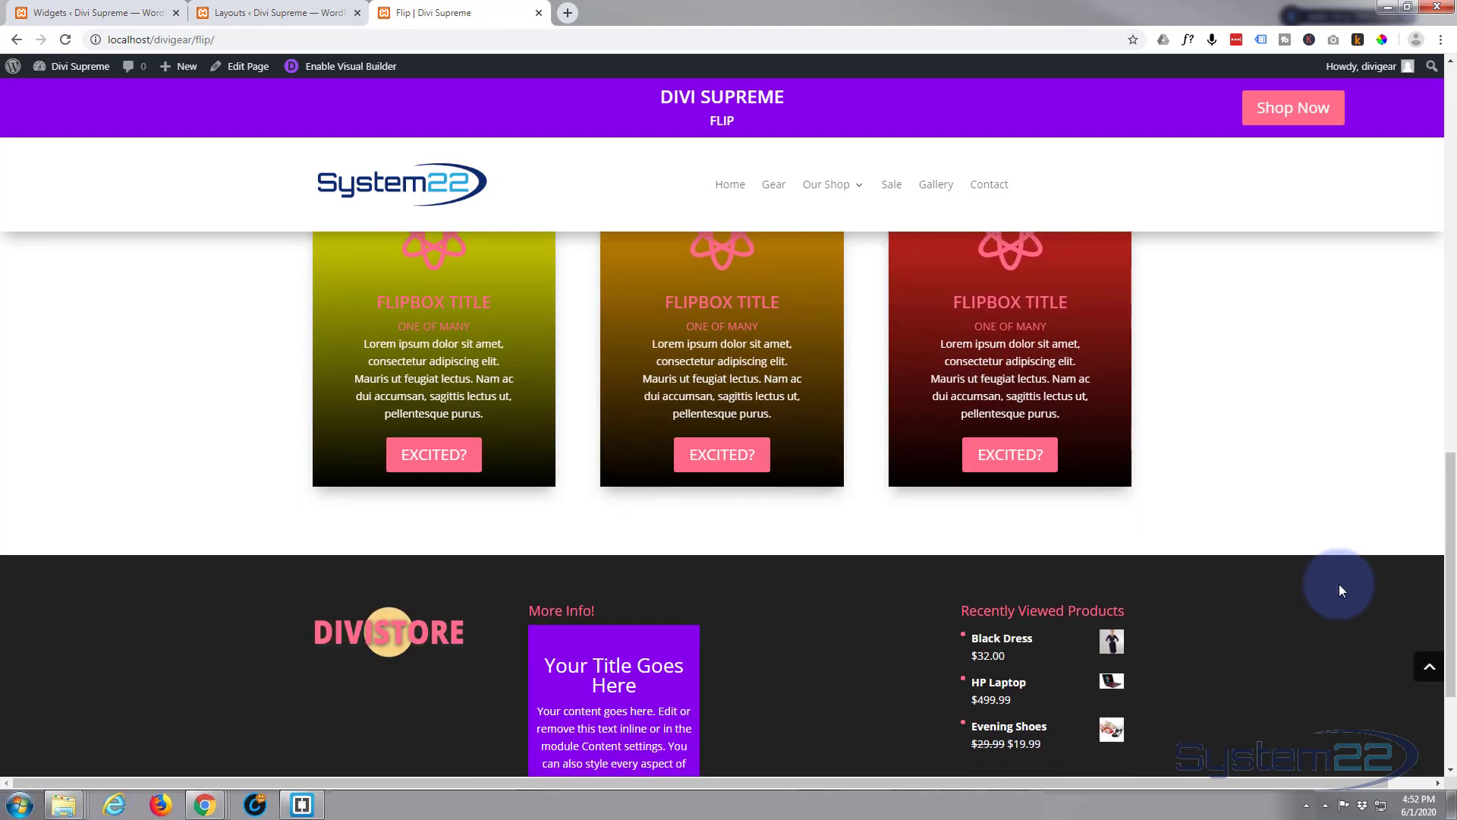
pyautogui.scroll(-3, 1339, 589)
pyautogui.scroll(-1, 1339, 589)
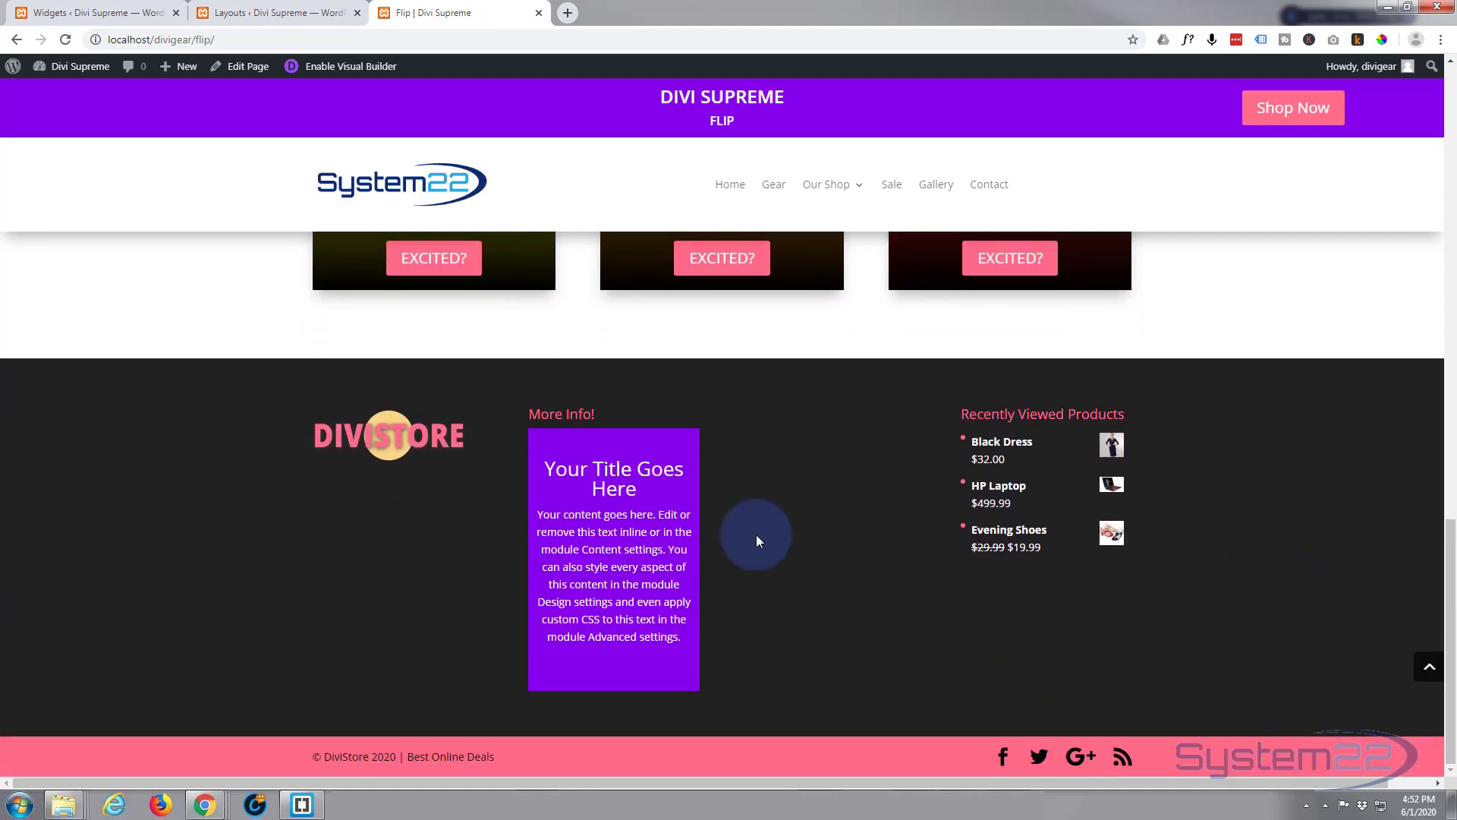
pyautogui.moveTo(571, 517)
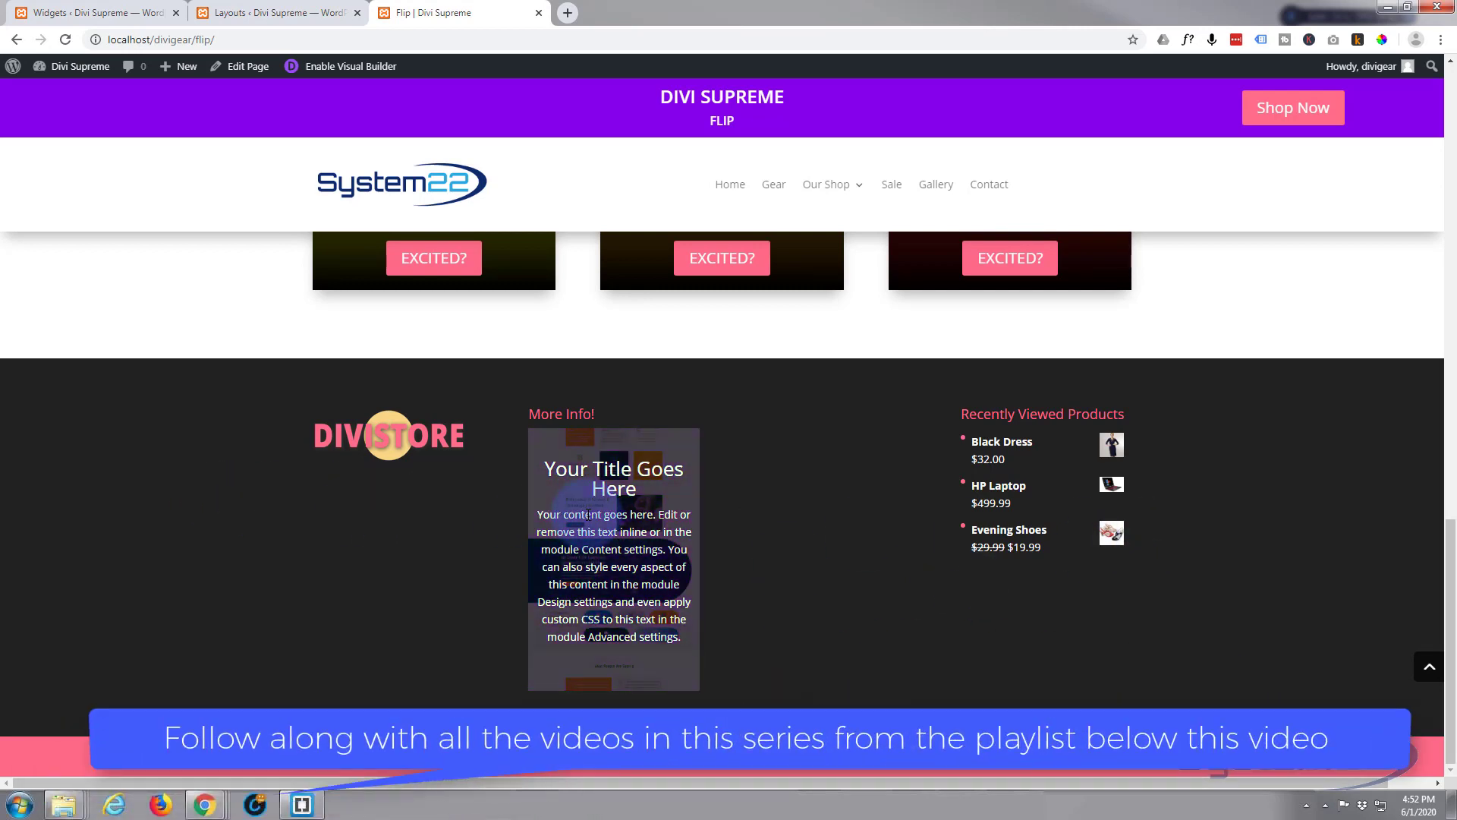
pyautogui.moveTo(610, 562)
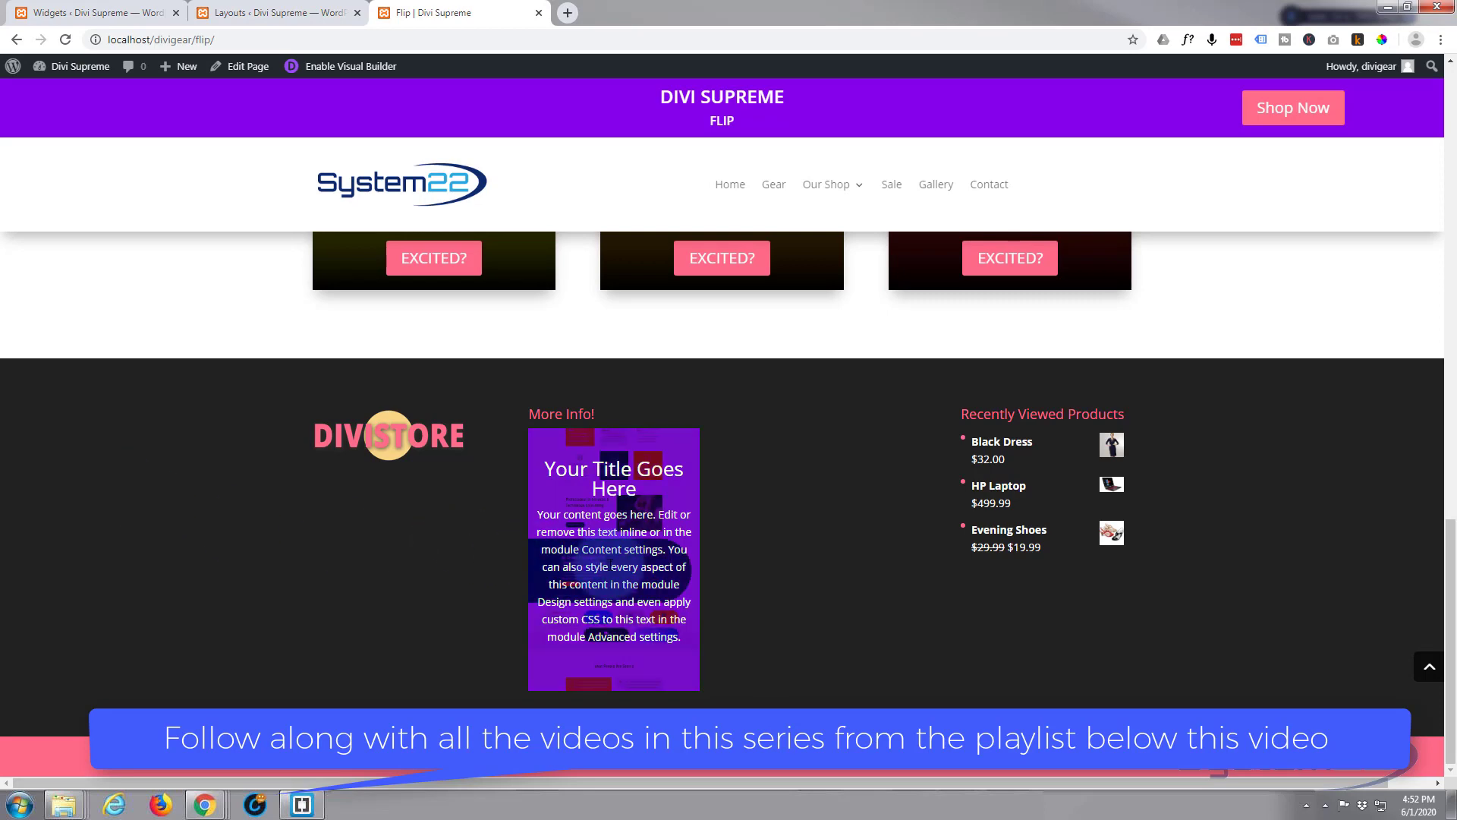
pyautogui.scroll(4, 331, 571)
pyautogui.scroll(10, 331, 569)
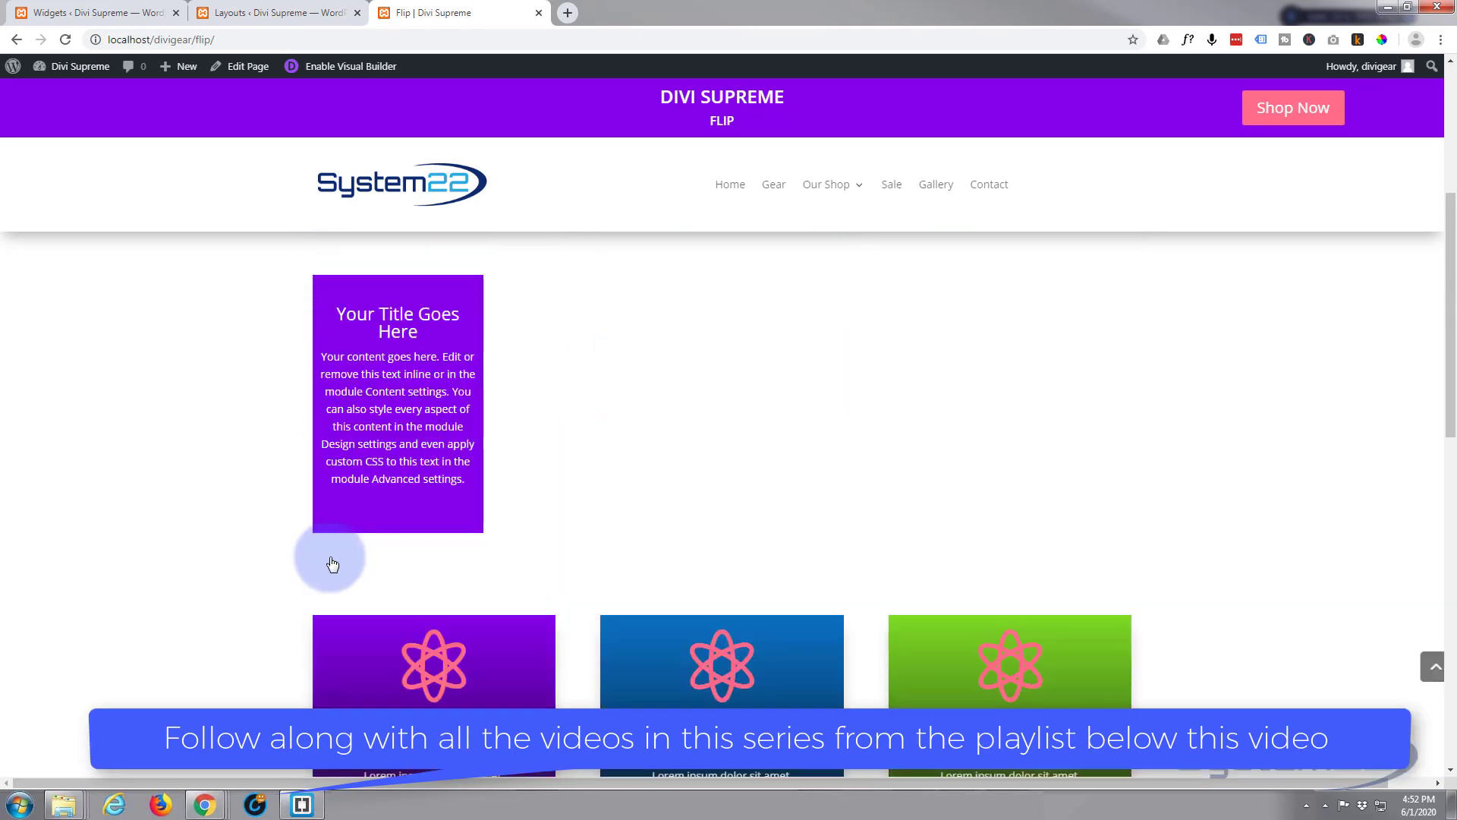
pyautogui.scroll(2, 366, 144)
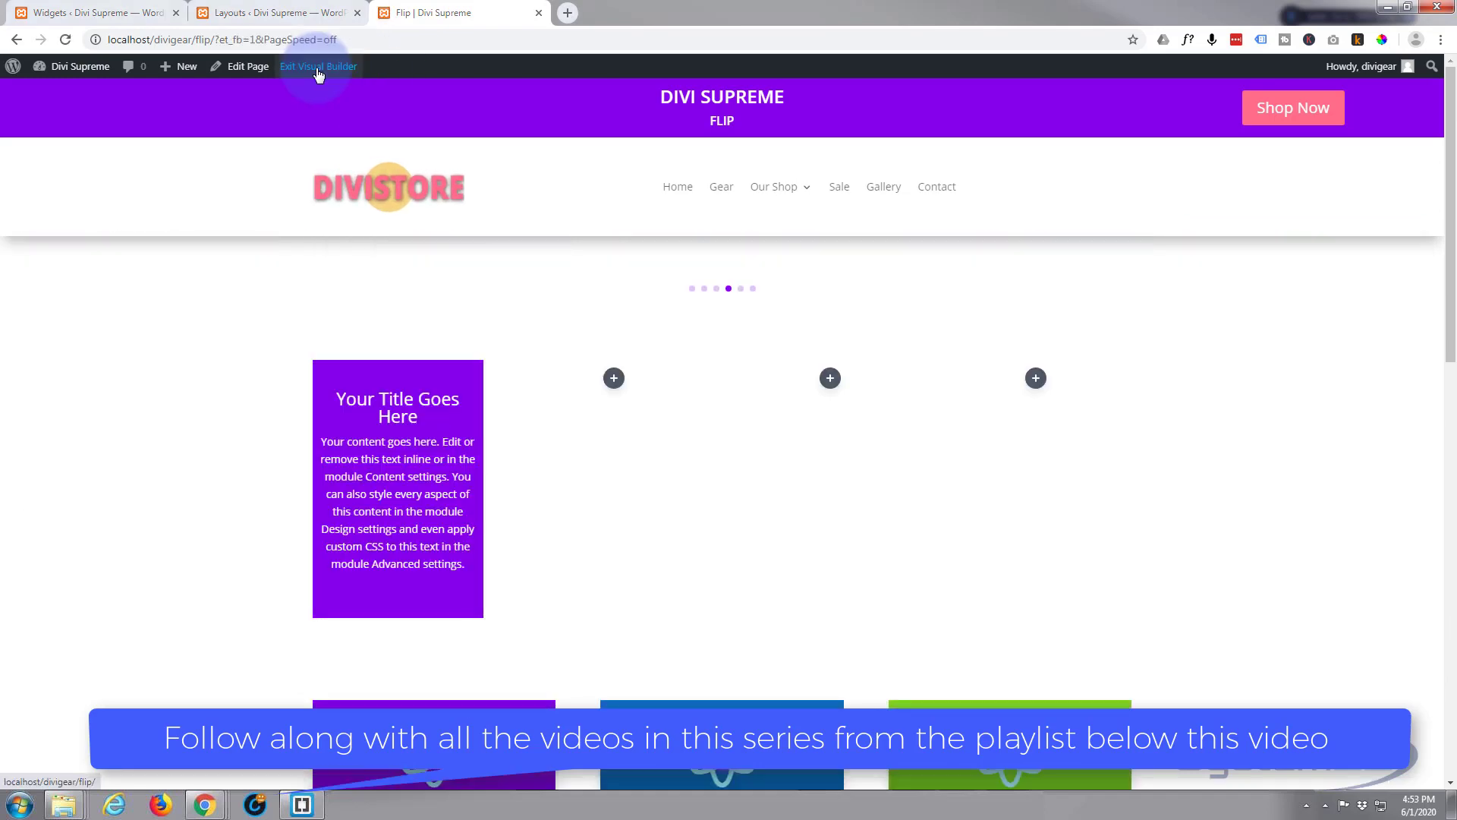
pyautogui.moveTo(654, 507)
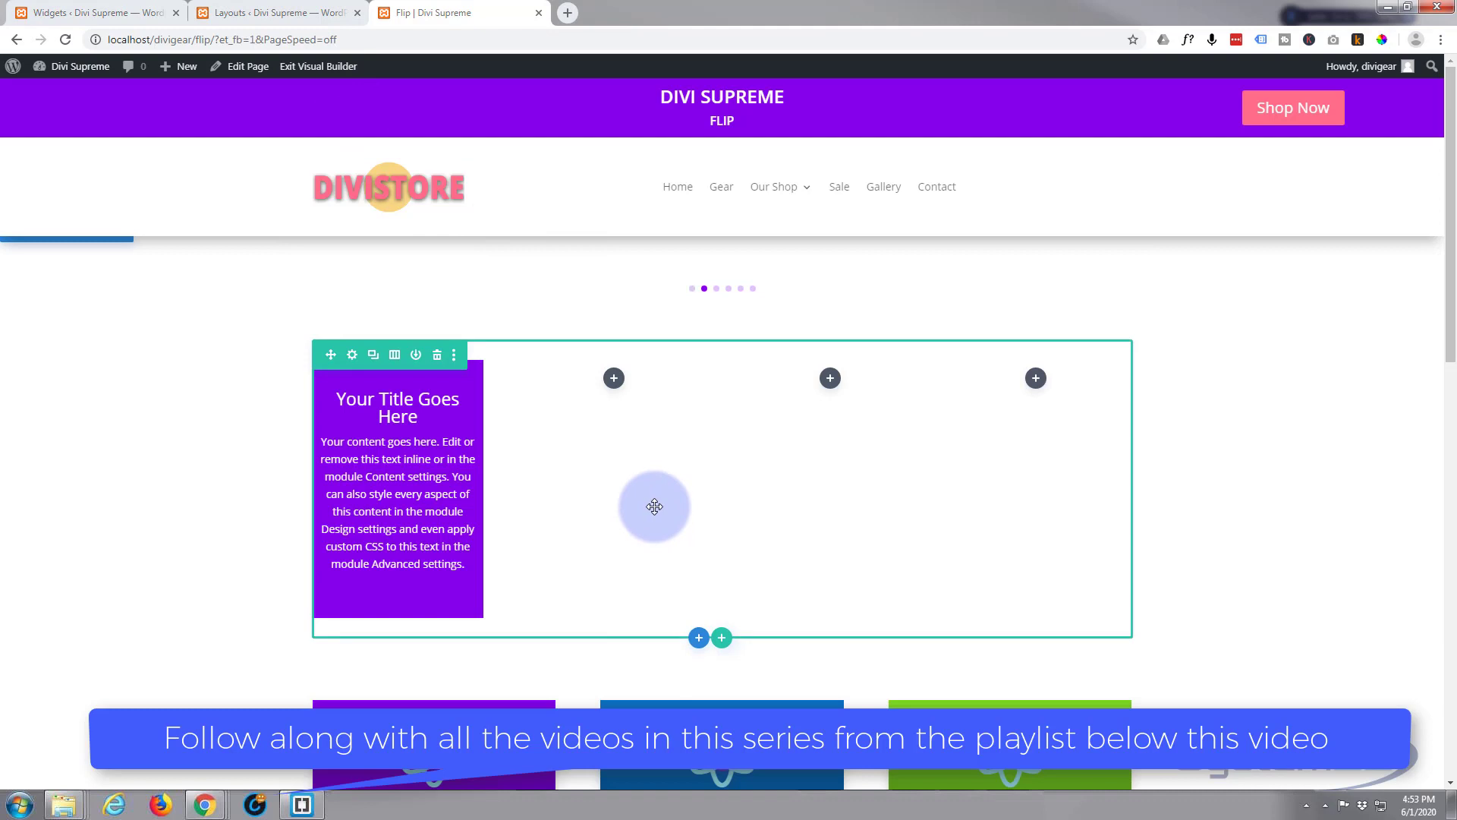
pyautogui.click(613, 380)
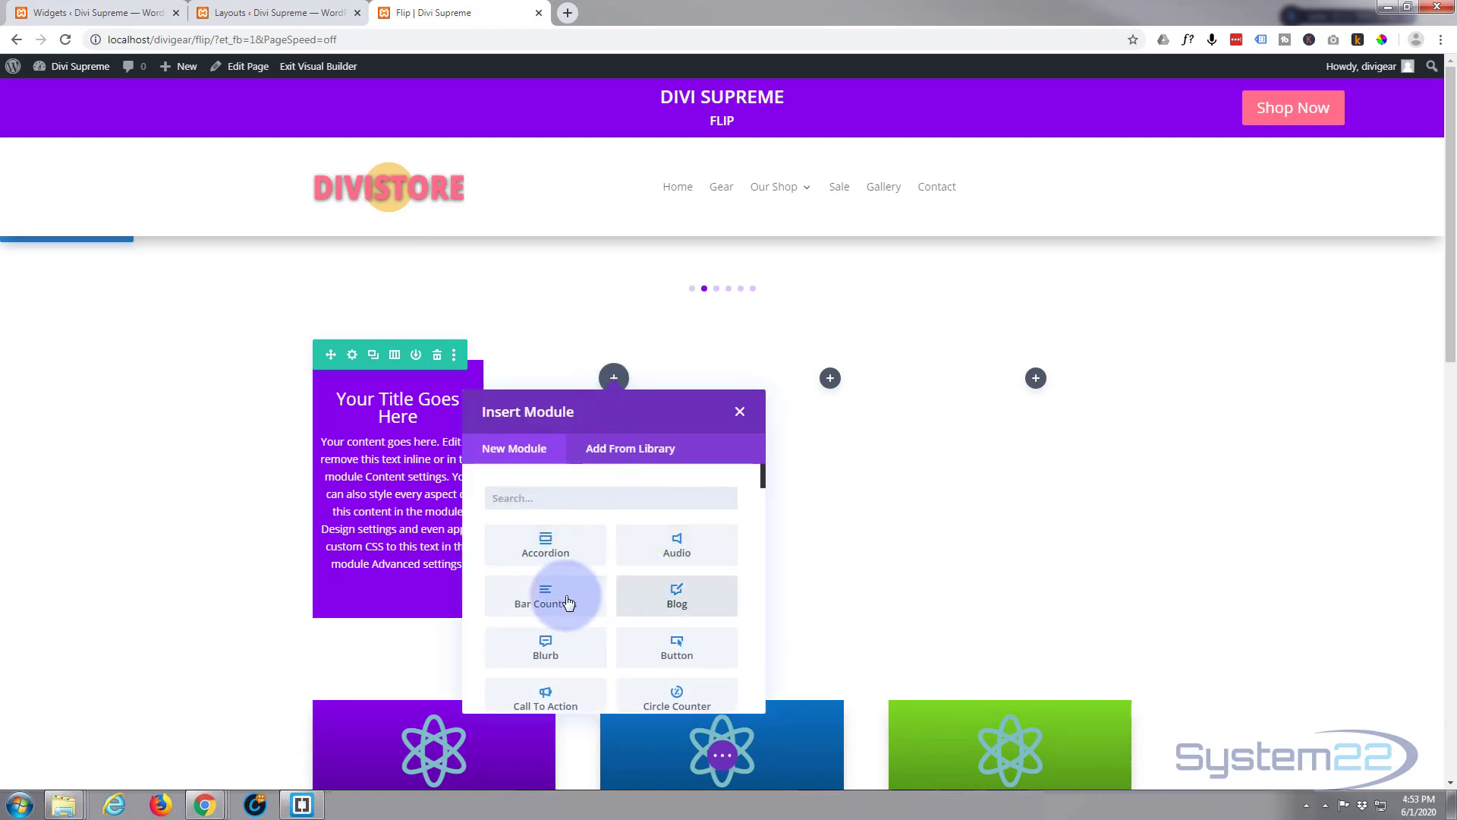
pyautogui.scroll(-2, 559, 619)
pyautogui.scroll(-10, 559, 618)
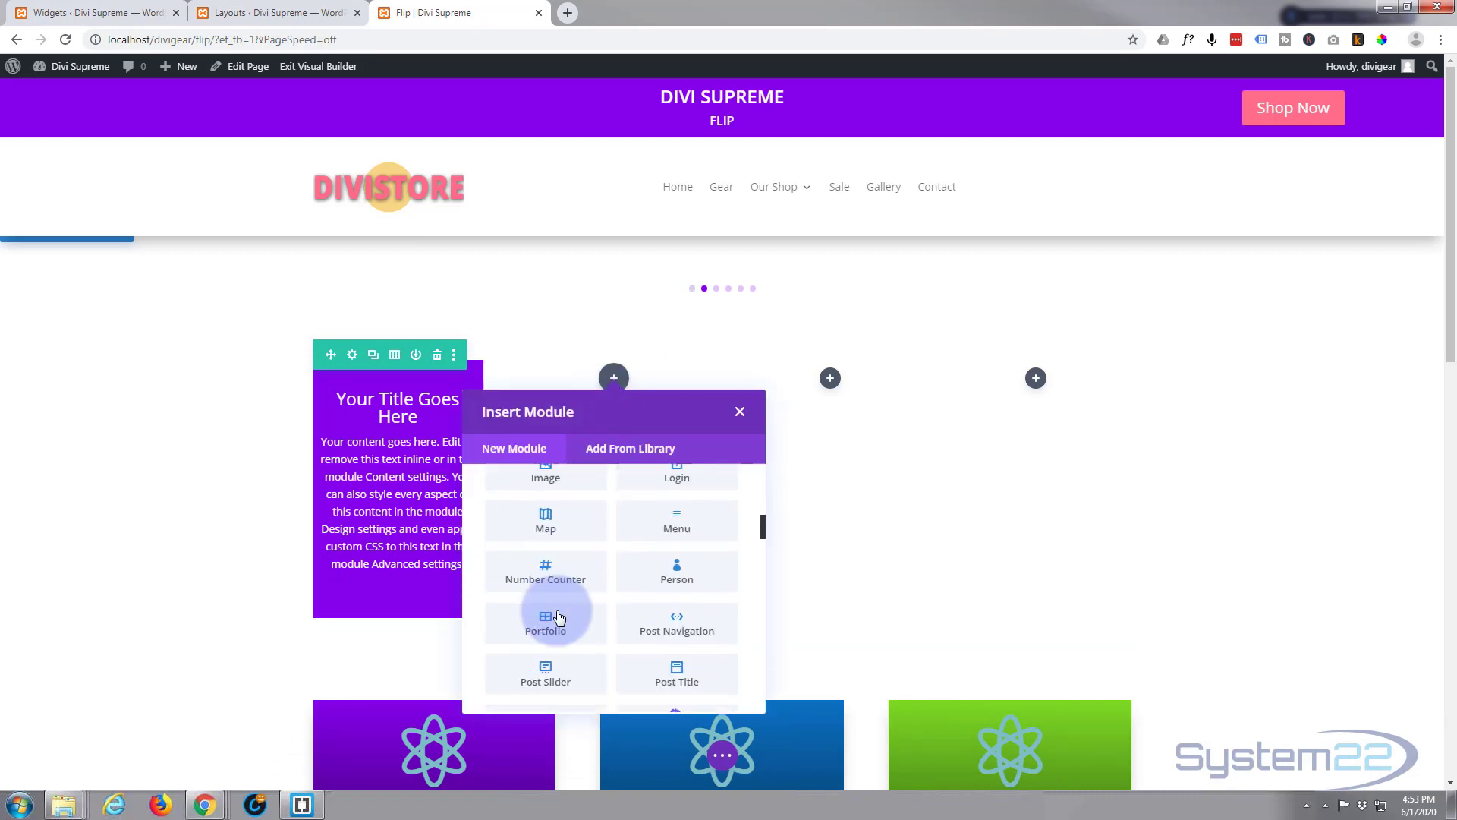
pyautogui.scroll(-5, 558, 615)
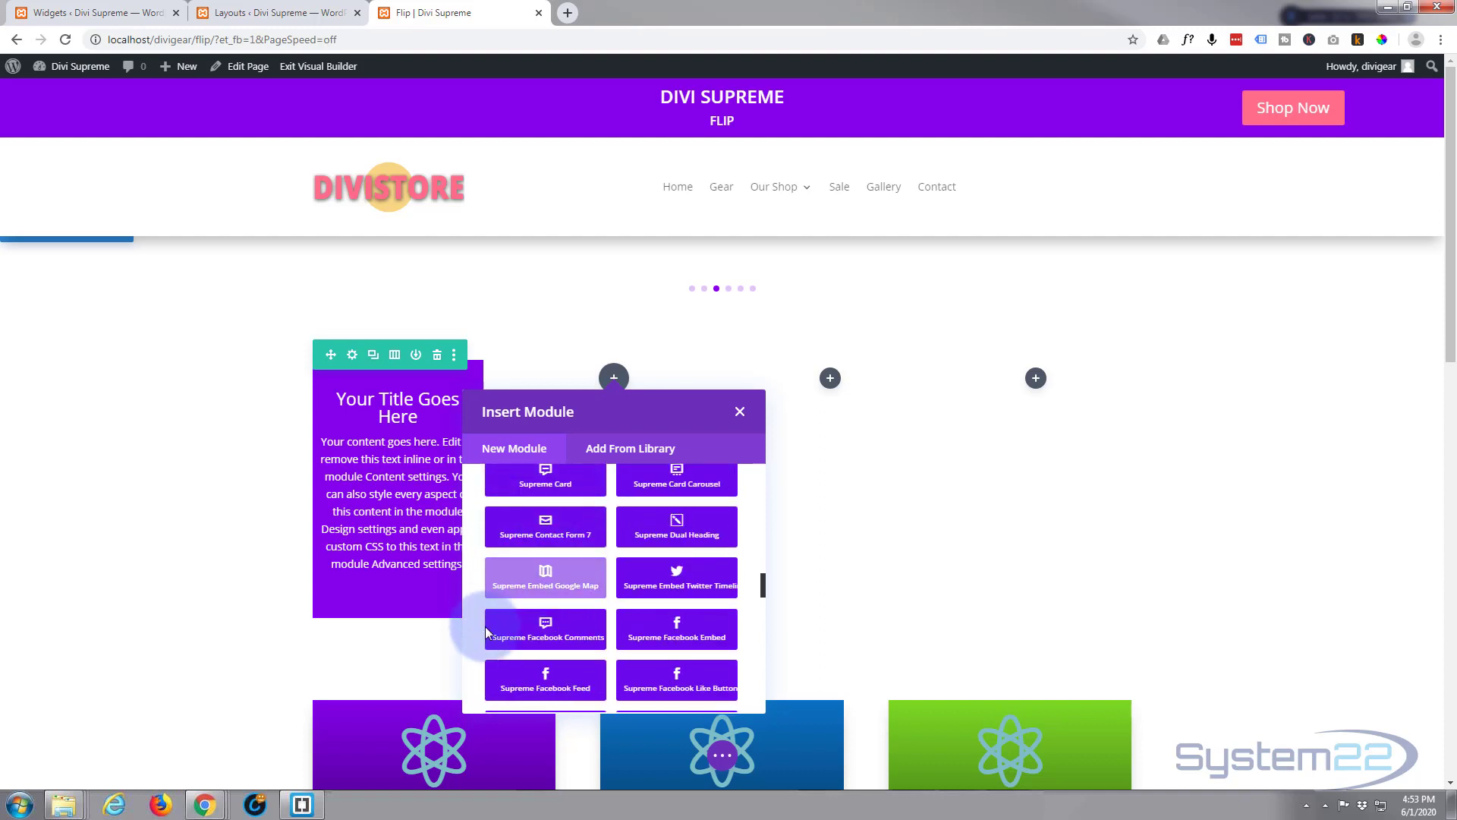
pyautogui.scroll(-10, 558, 630)
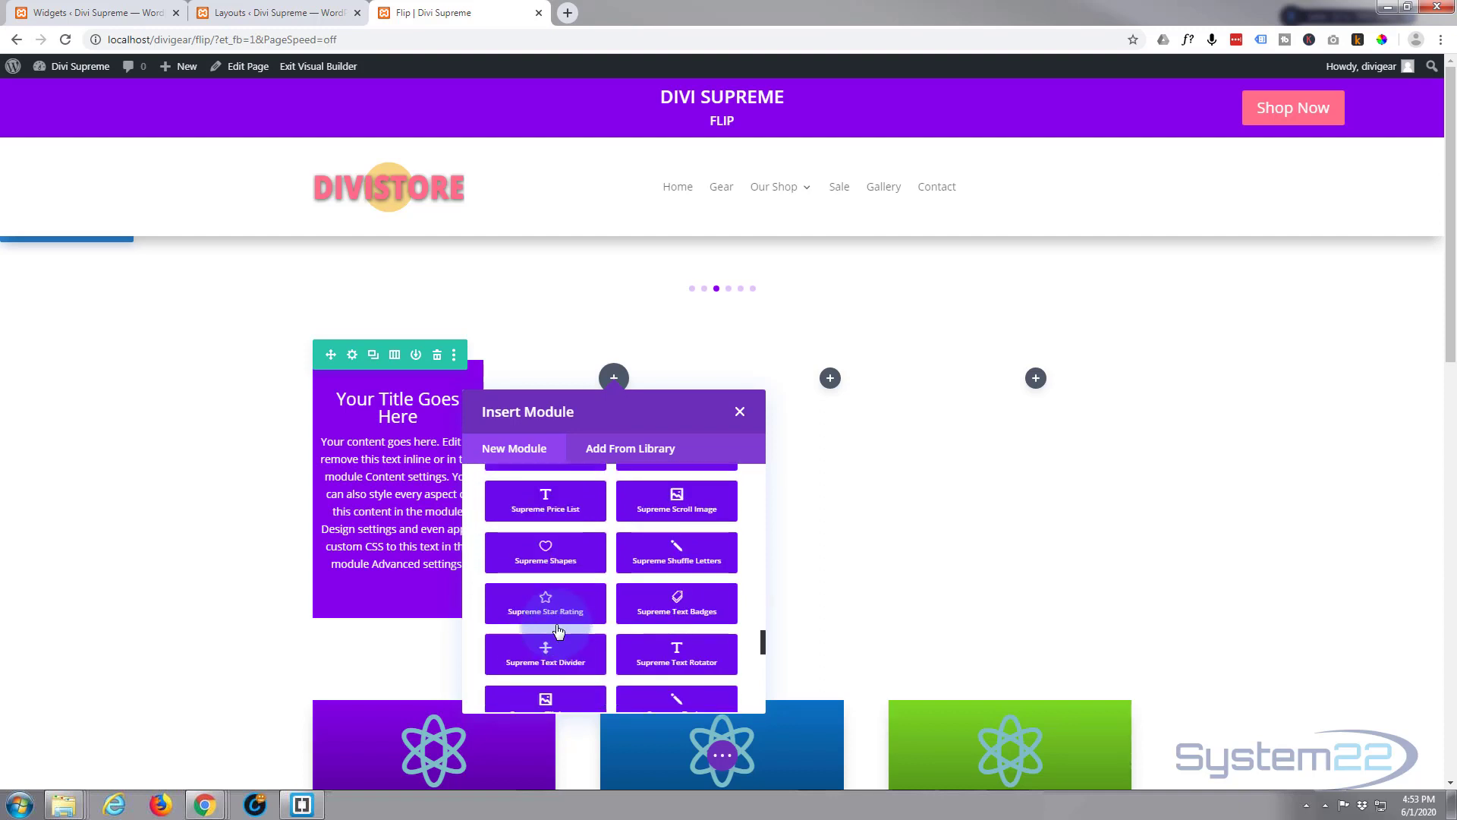
pyautogui.scroll(-5, 556, 626)
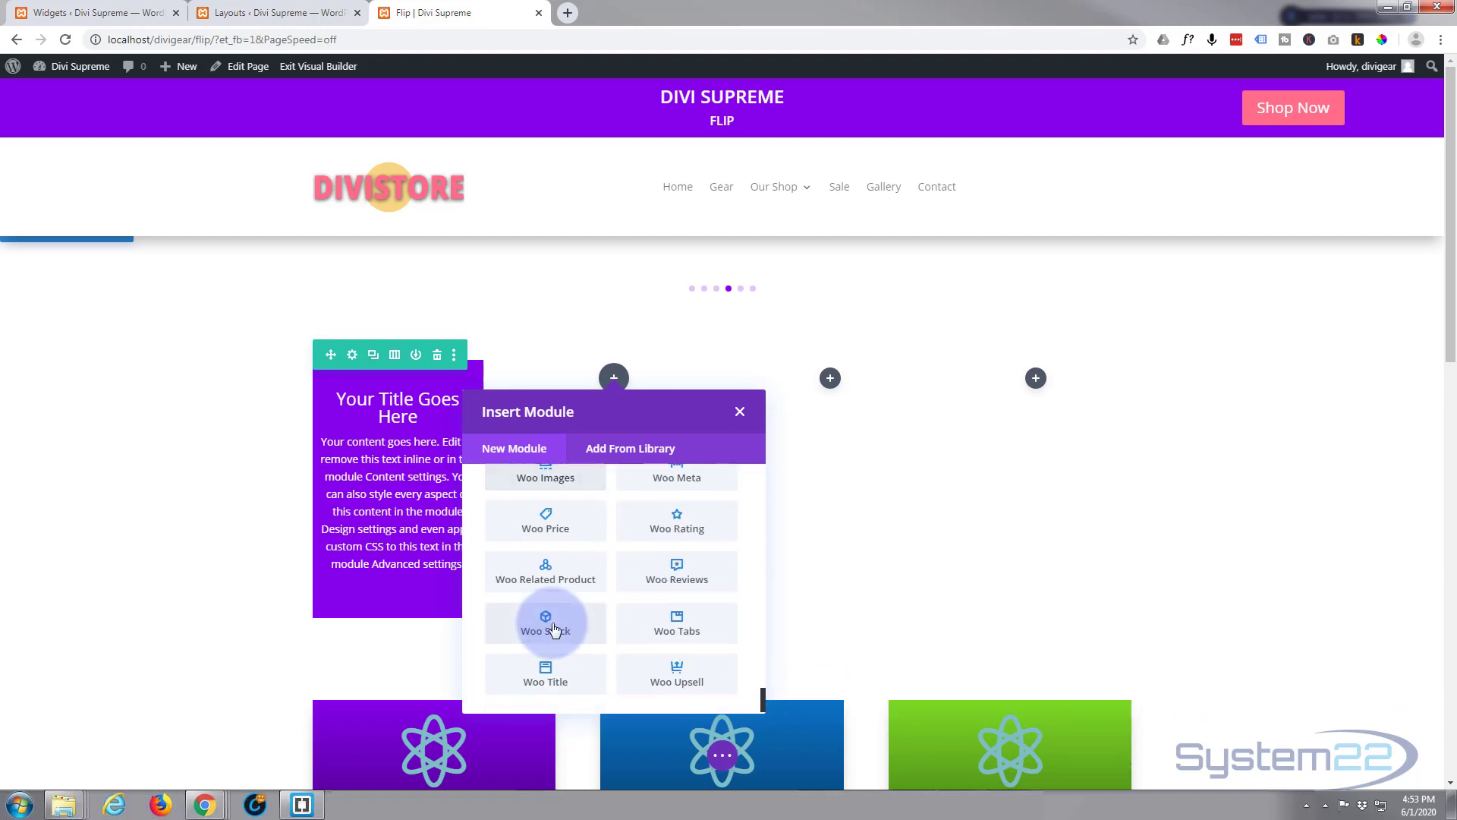
pyautogui.scroll(10, 553, 611)
pyautogui.scroll(10, 553, 611)
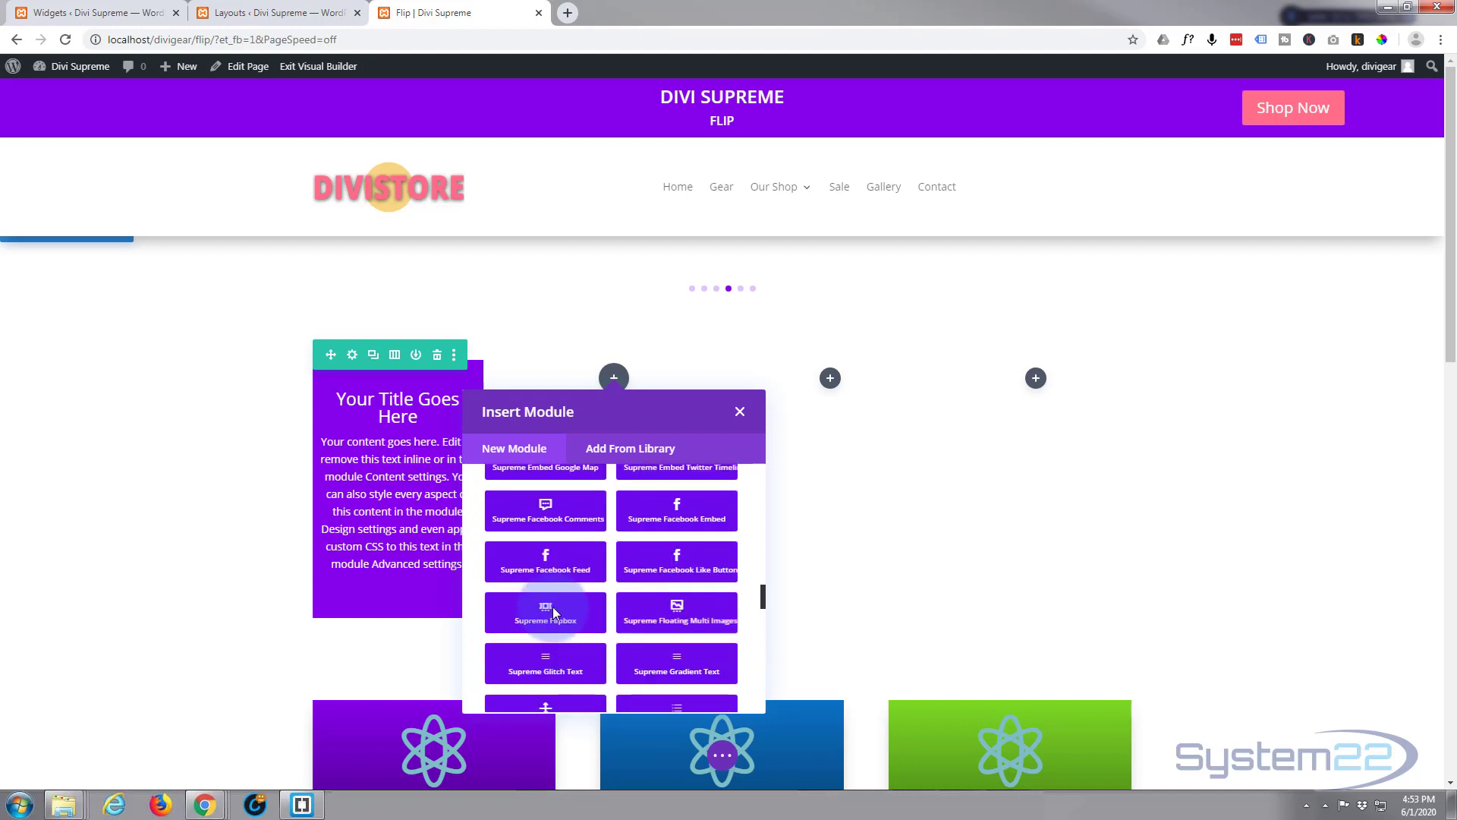
pyautogui.scroll(6, 553, 607)
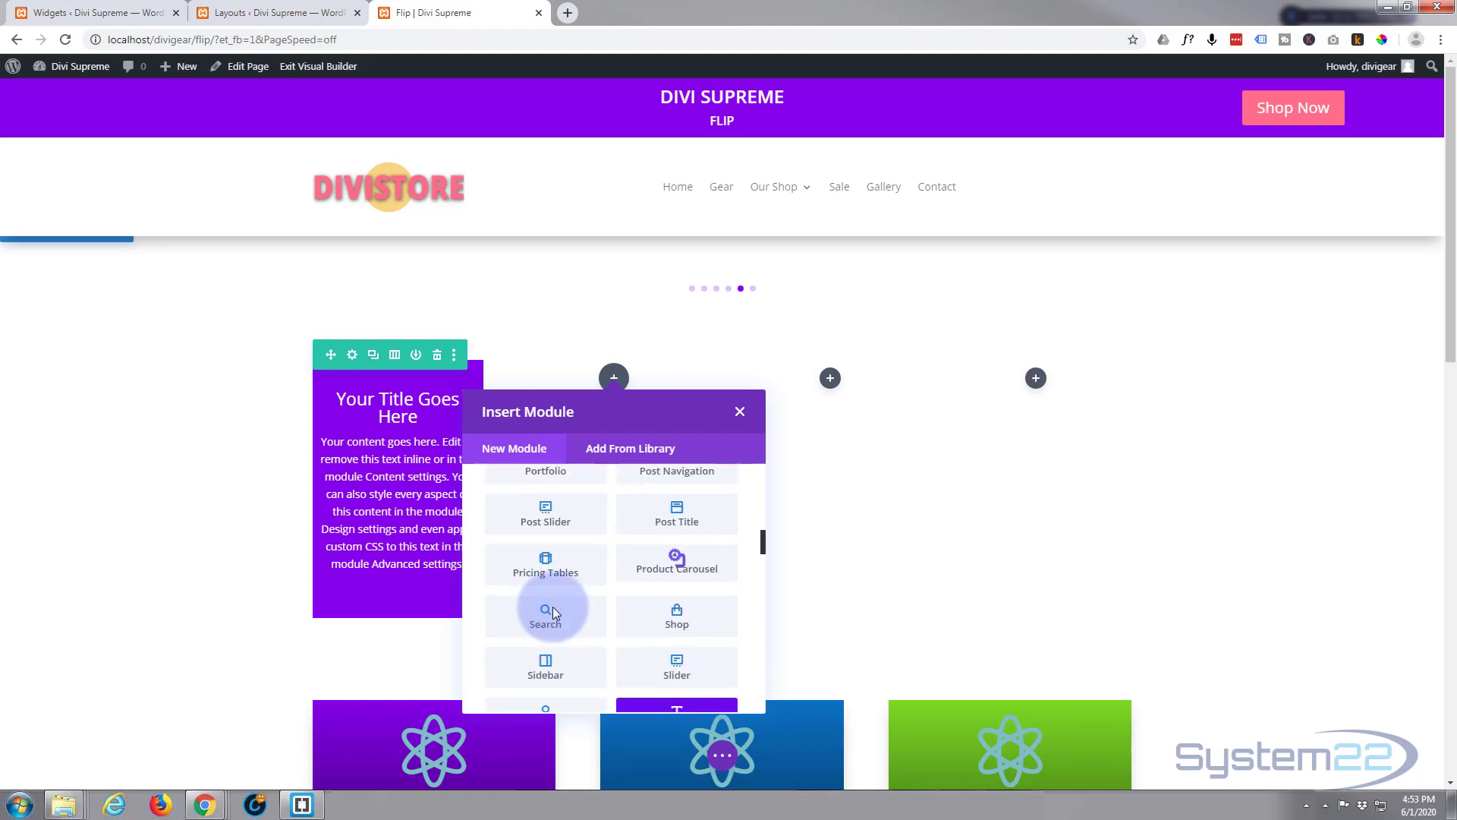
pyautogui.scroll(3, 552, 607)
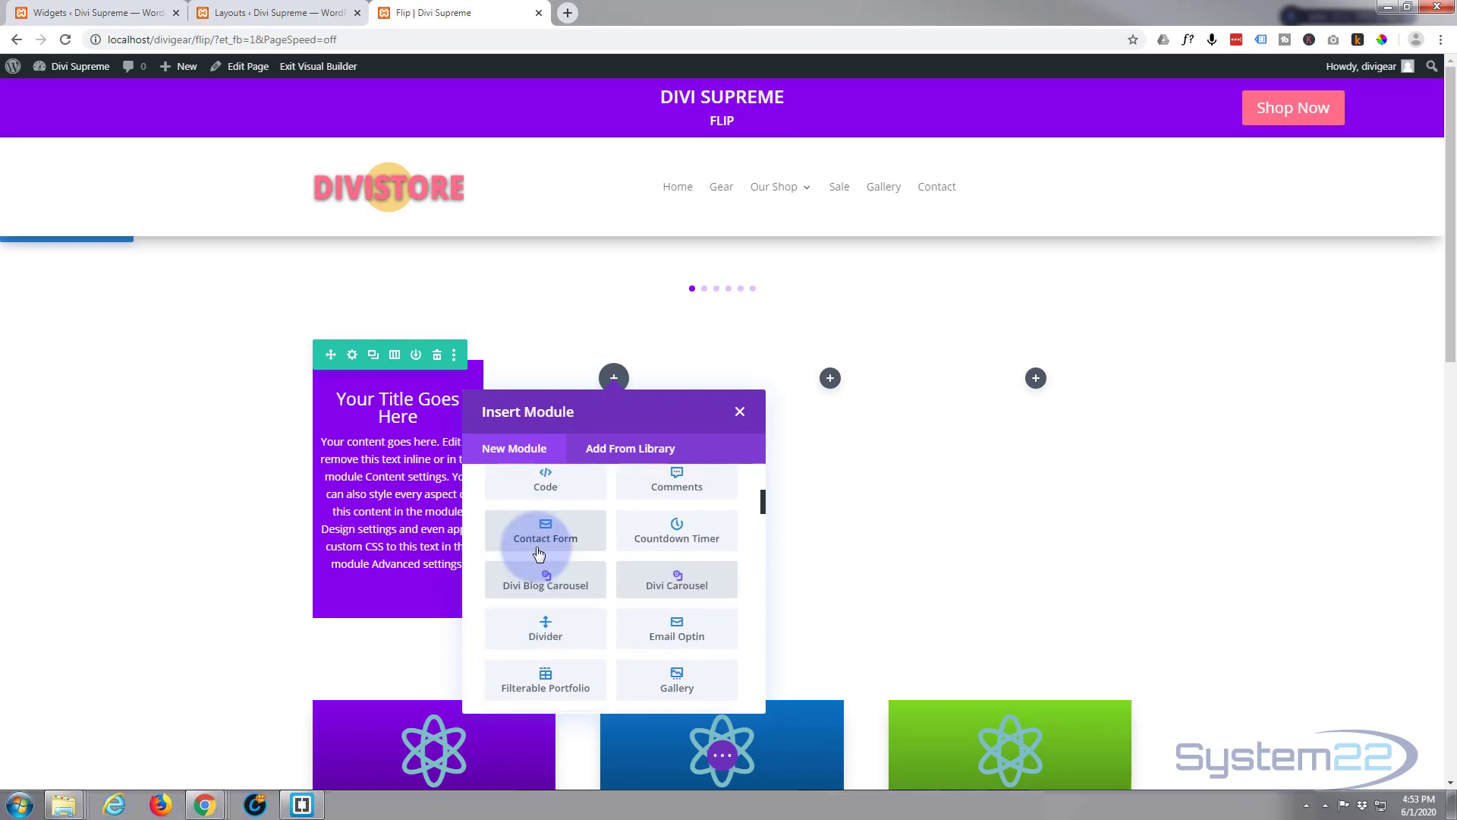
pyautogui.scroll(5, 539, 554)
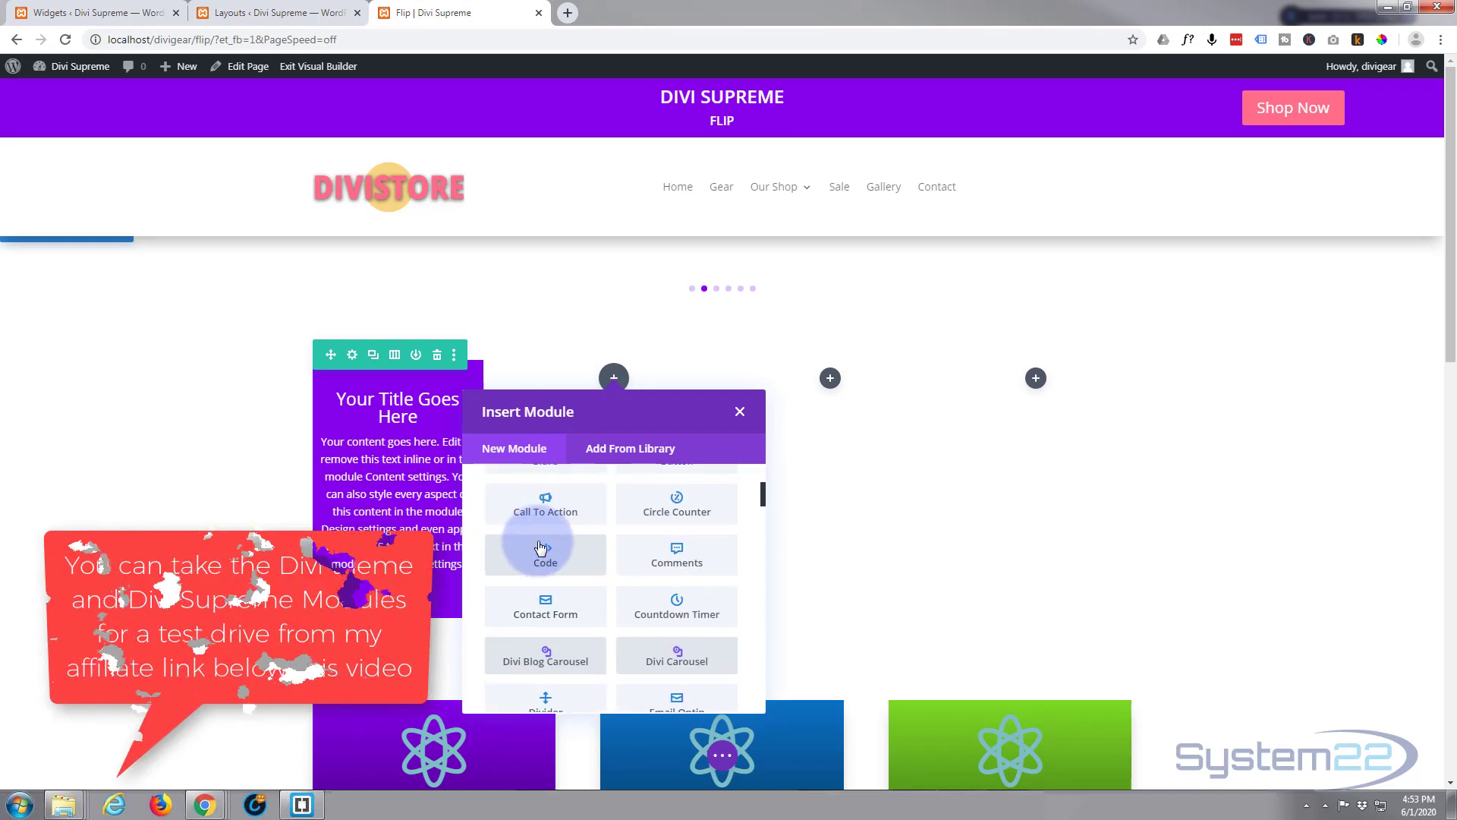
pyautogui.press('Escape')
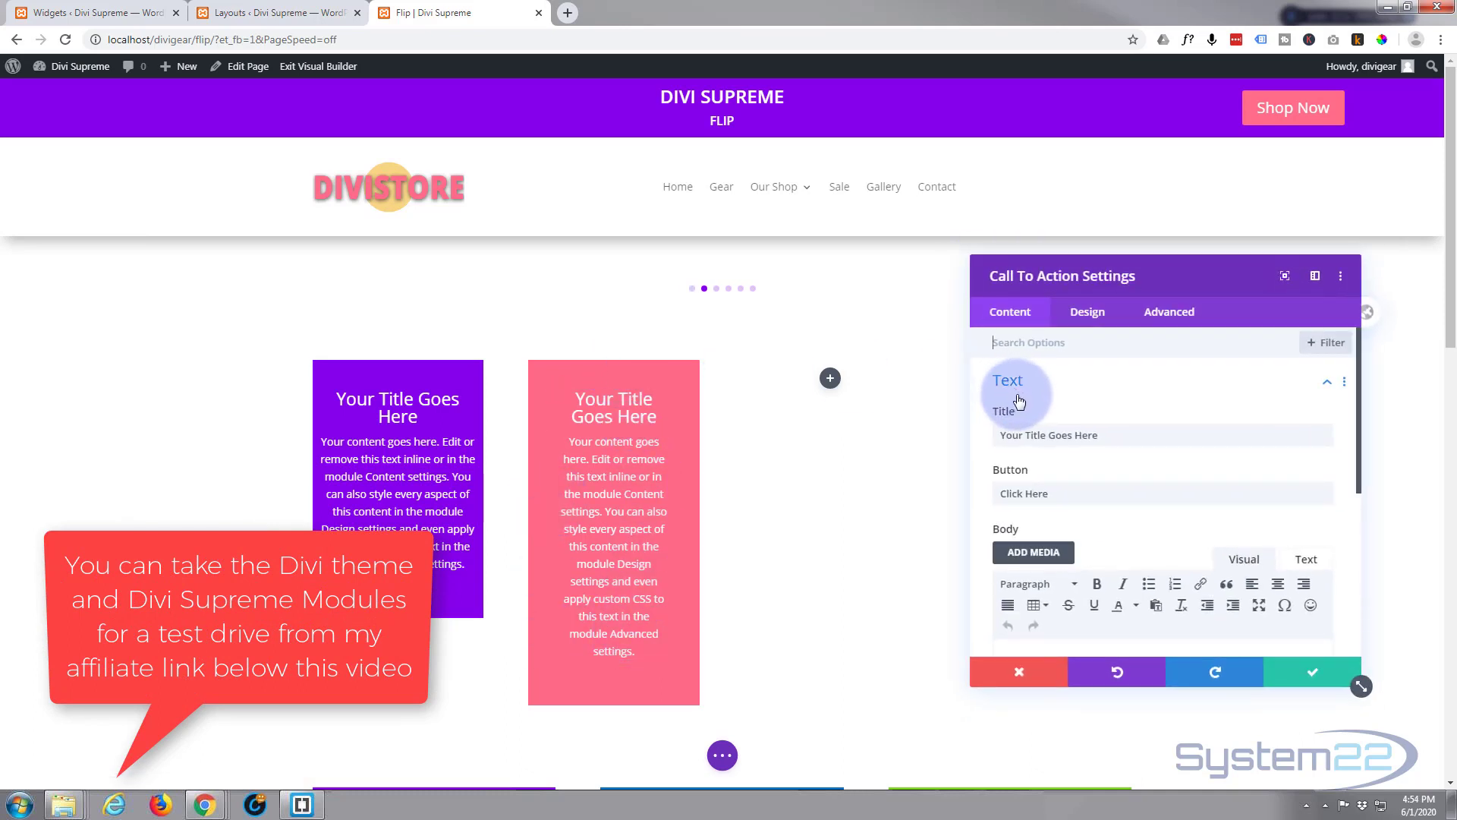
# Give the Call To Action module 10px left padding, linked so the right padding matches.
pyautogui.click(1089, 312)
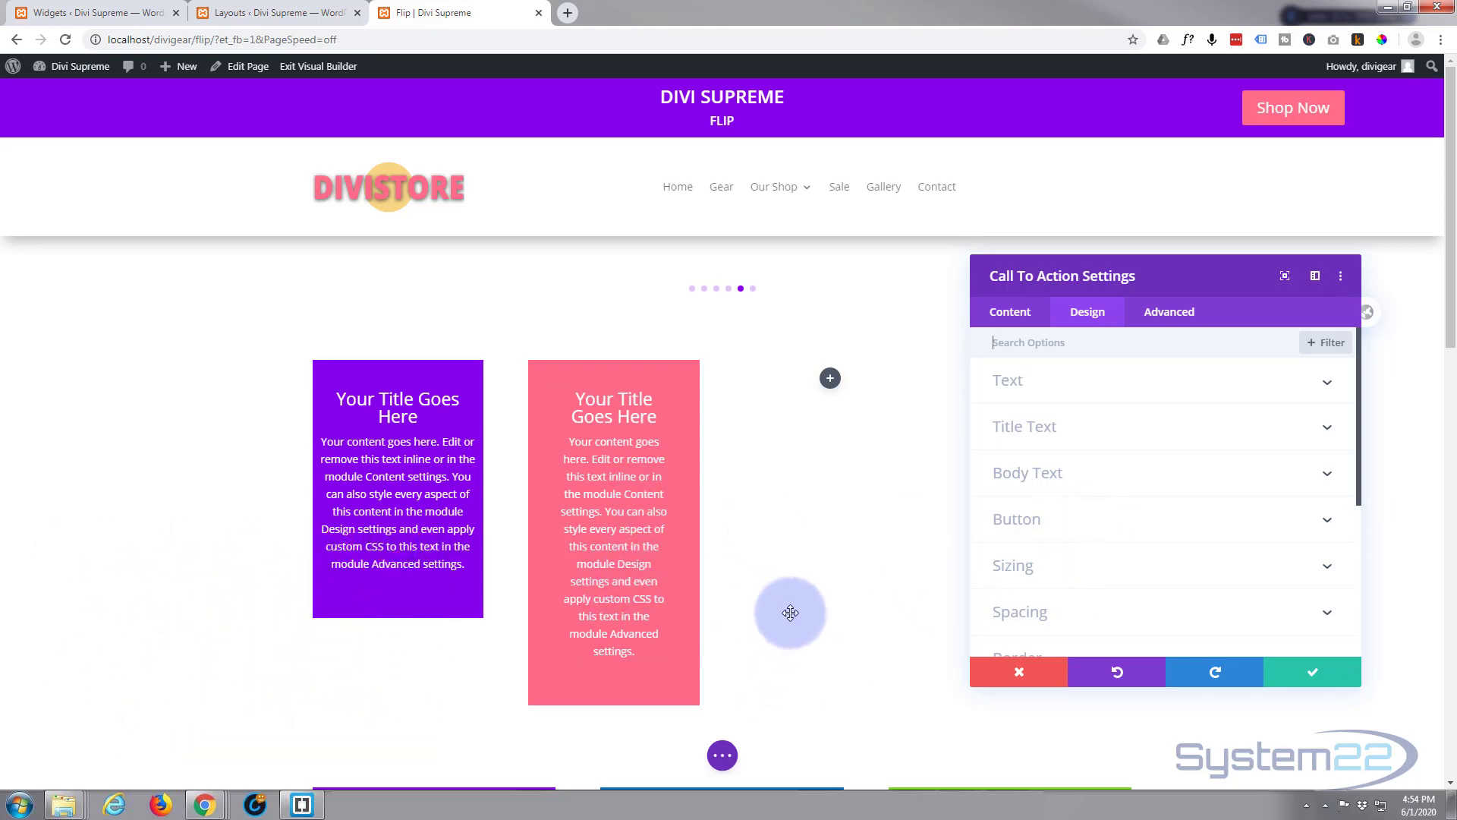
pyautogui.scroll(-5, 793, 610)
pyautogui.scroll(-7, 804, 616)
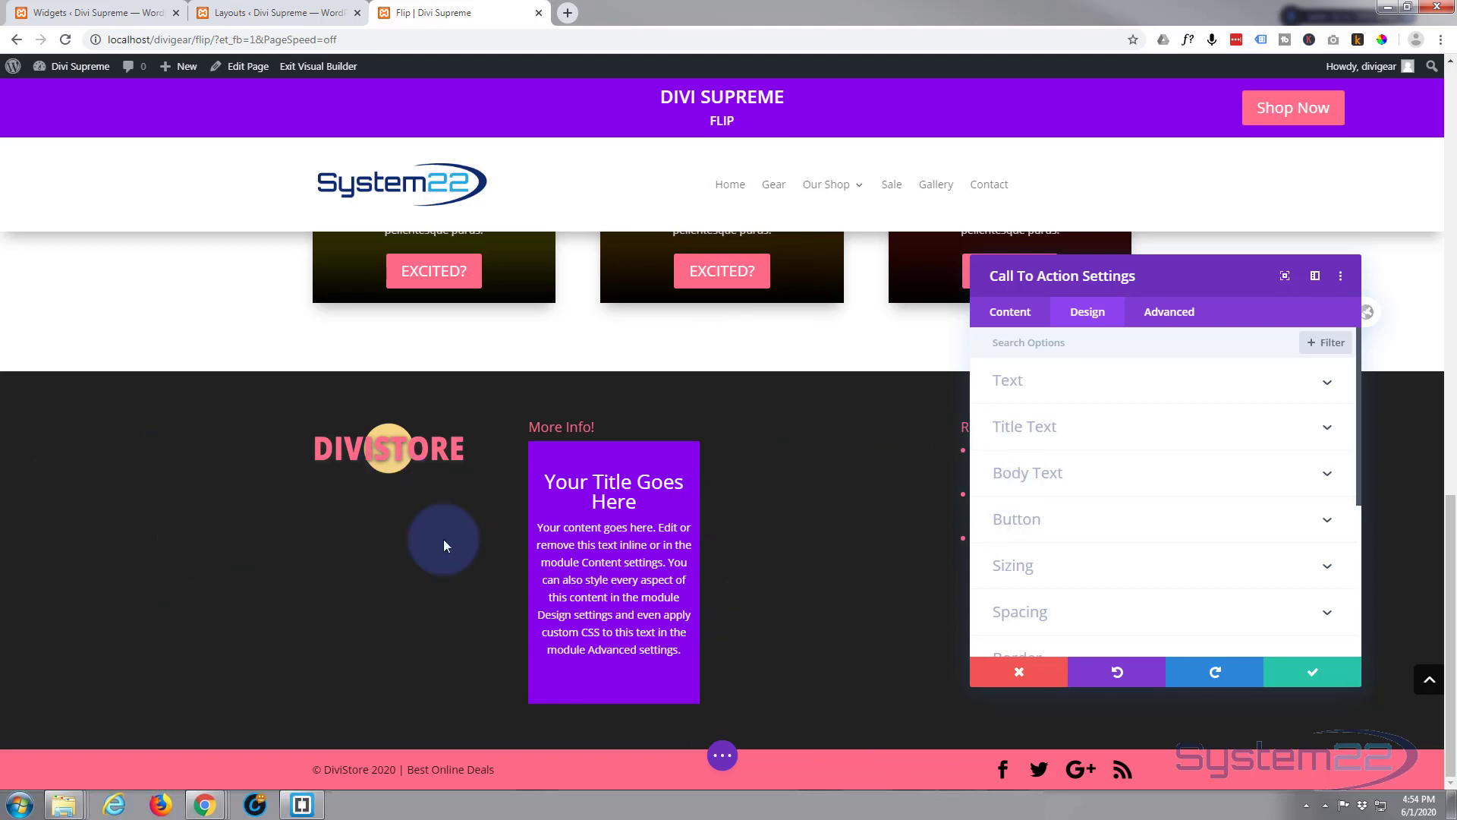
pyautogui.scroll(7, 772, 547)
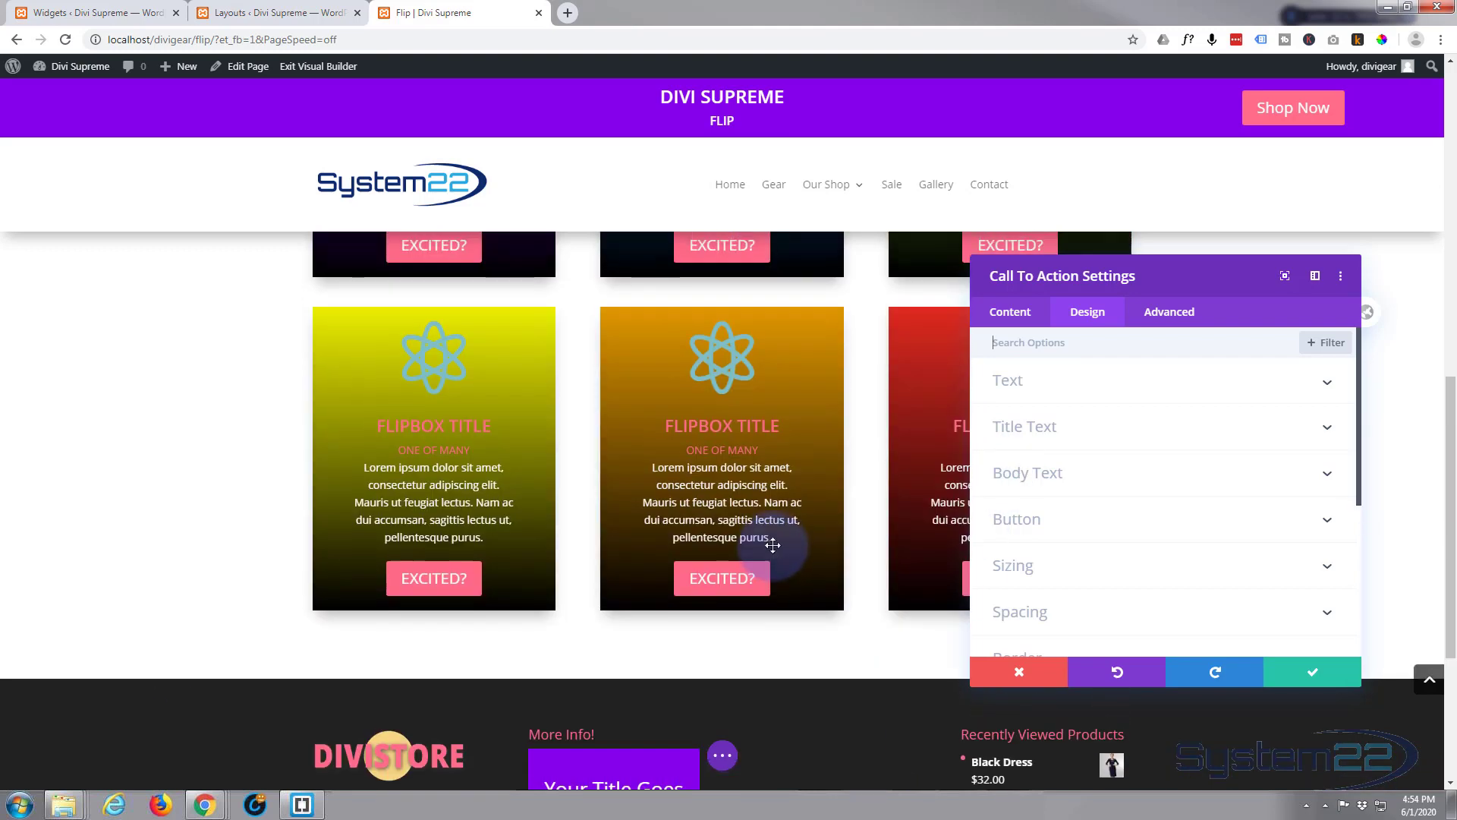
pyautogui.scroll(6, 771, 544)
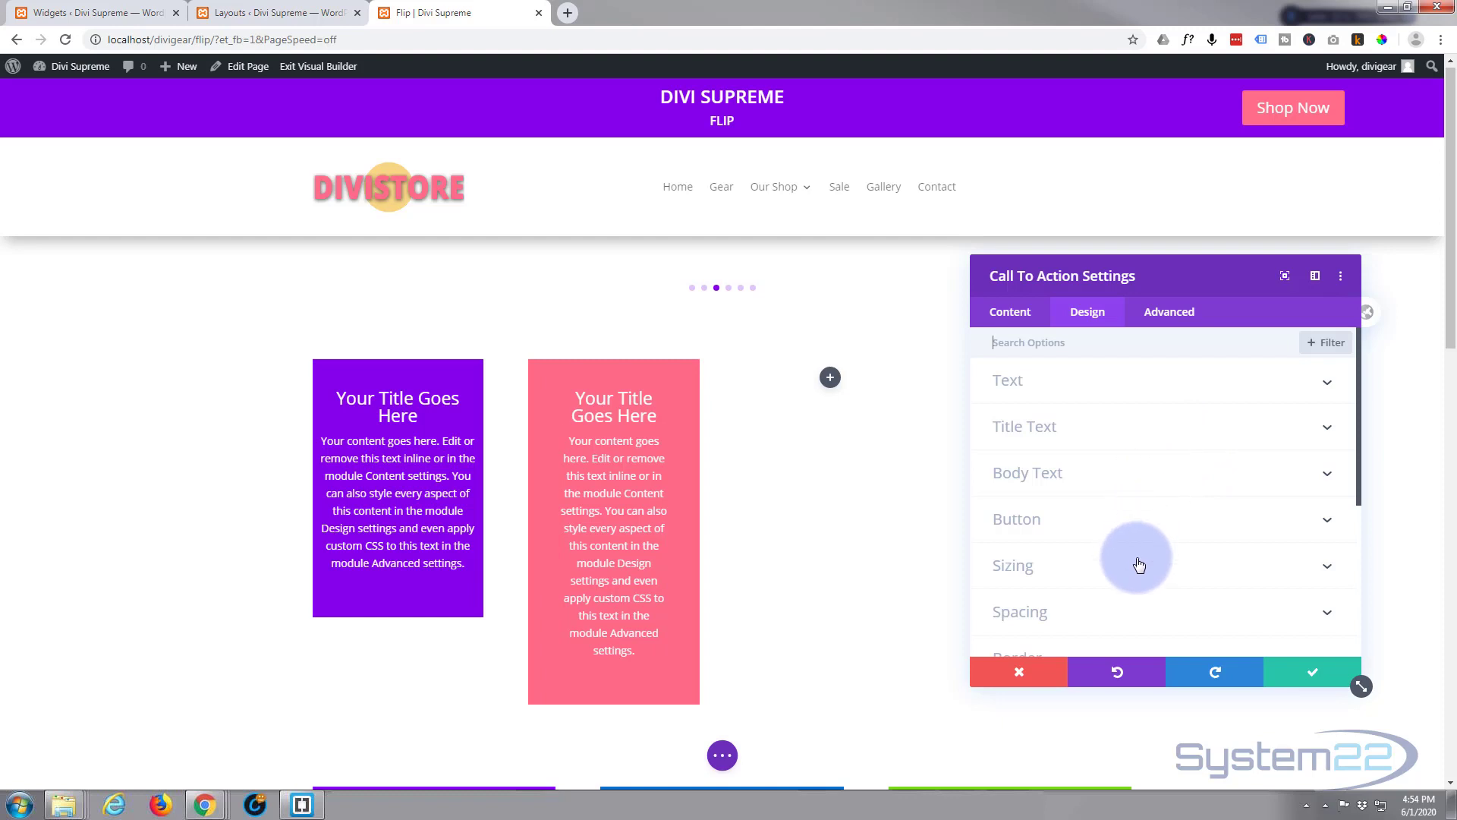
pyautogui.click(1132, 611)
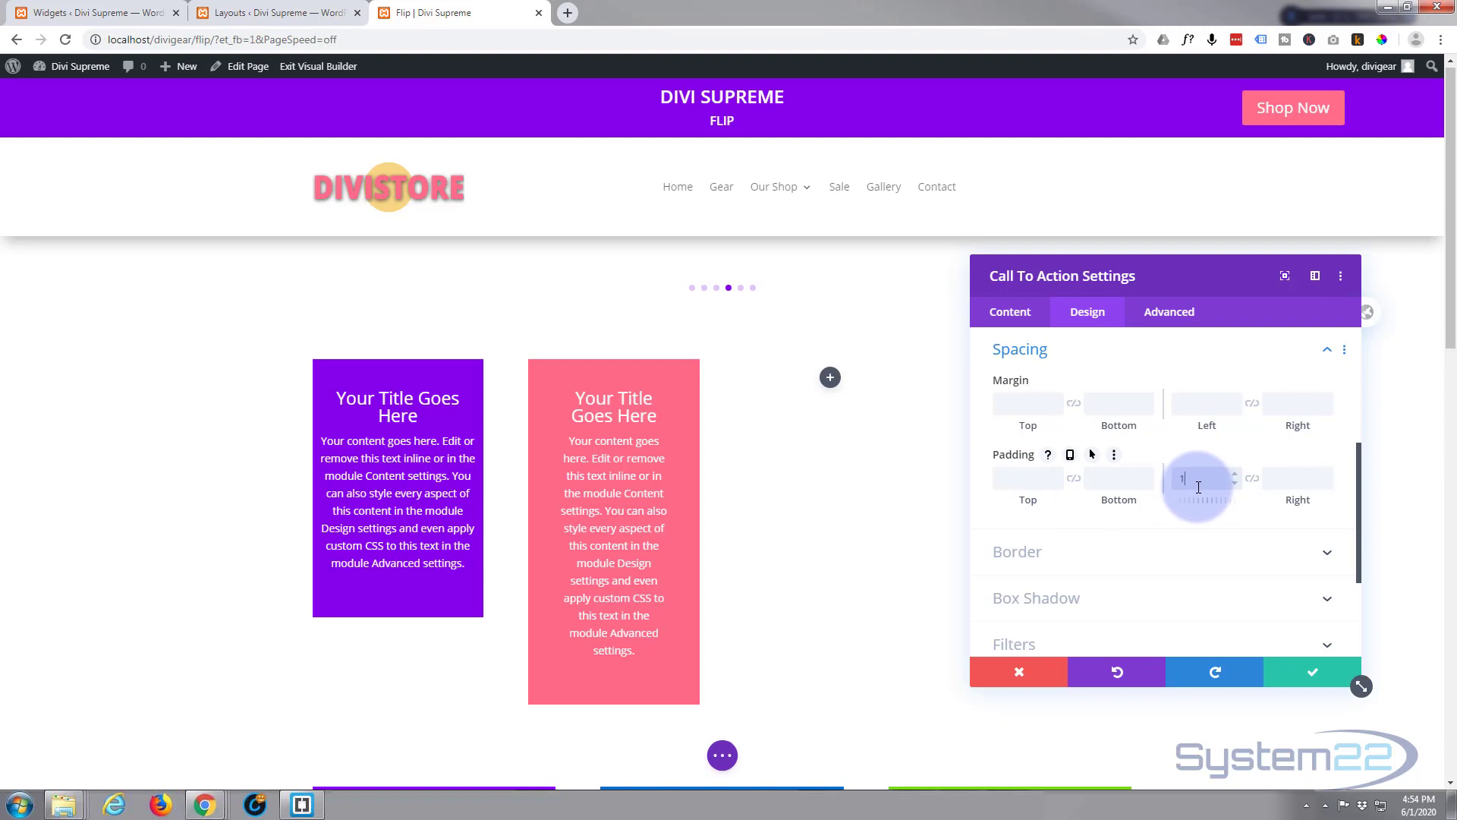
pyautogui.click(1254, 480)
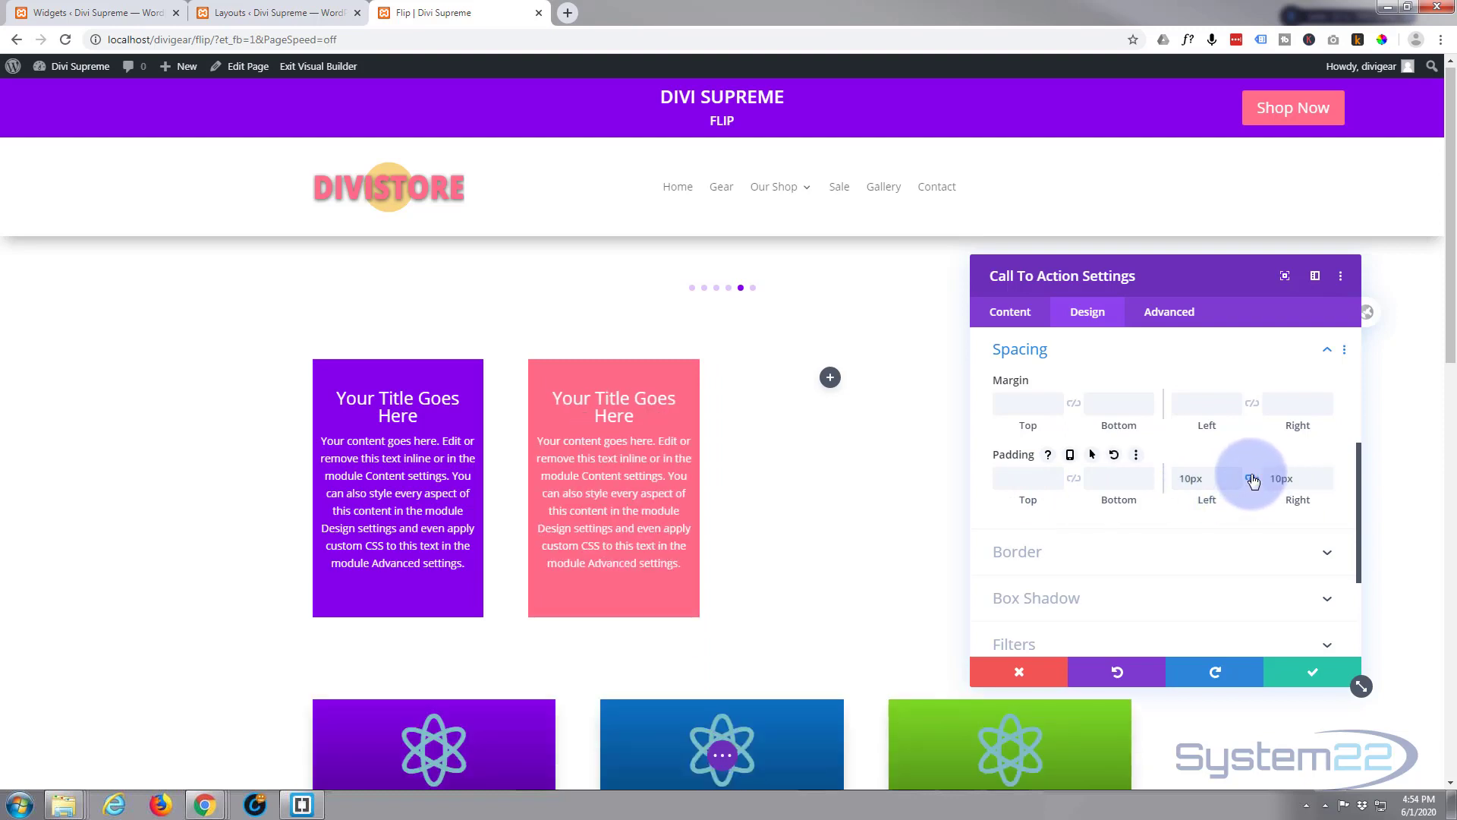
pyautogui.click(1002, 483)
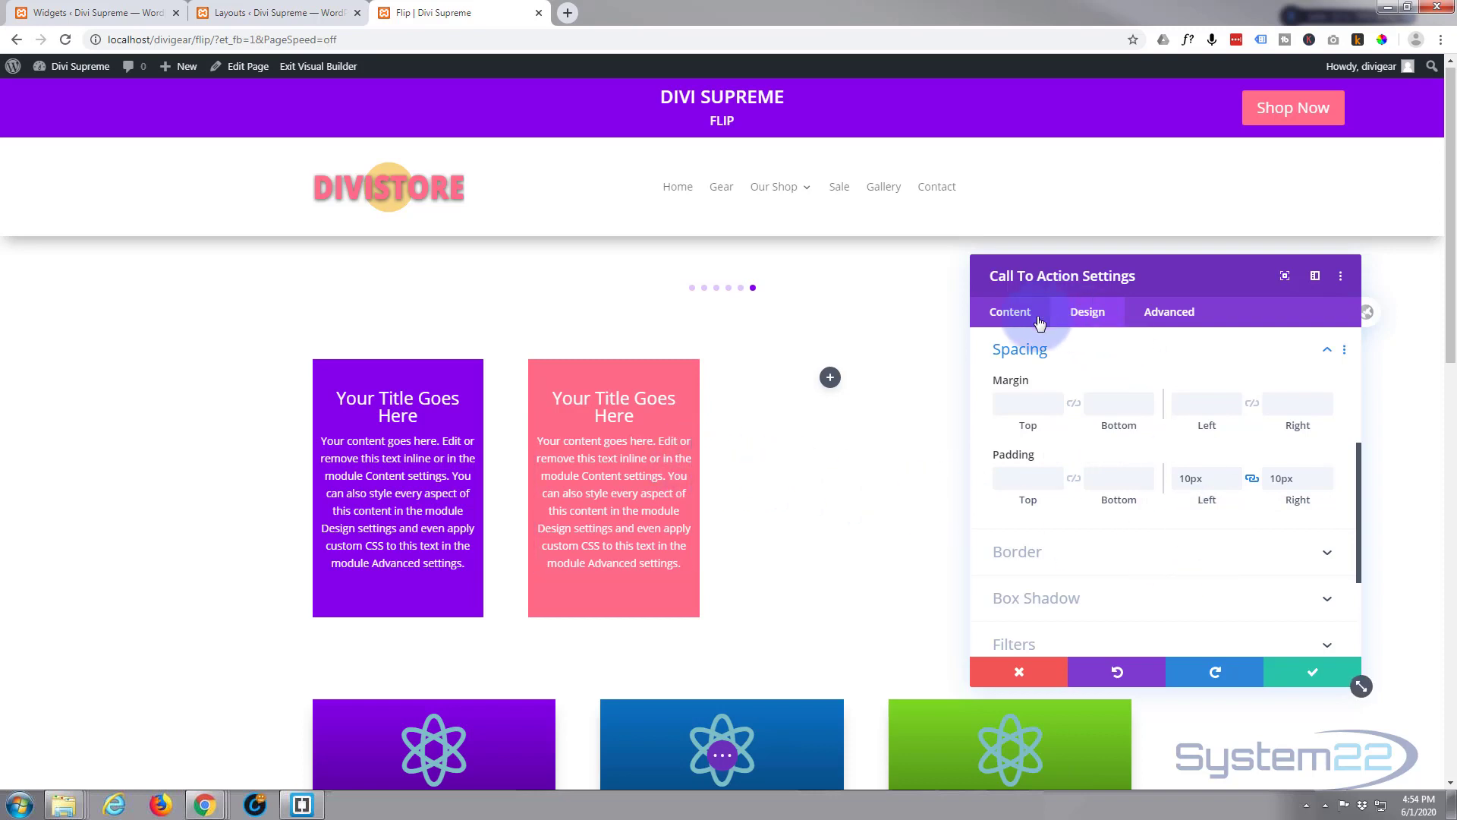
# Enable a hover background on the Call To Action module and set it to blue #0c71c3.
pyautogui.click(1007, 318)
pyautogui.click(1057, 346)
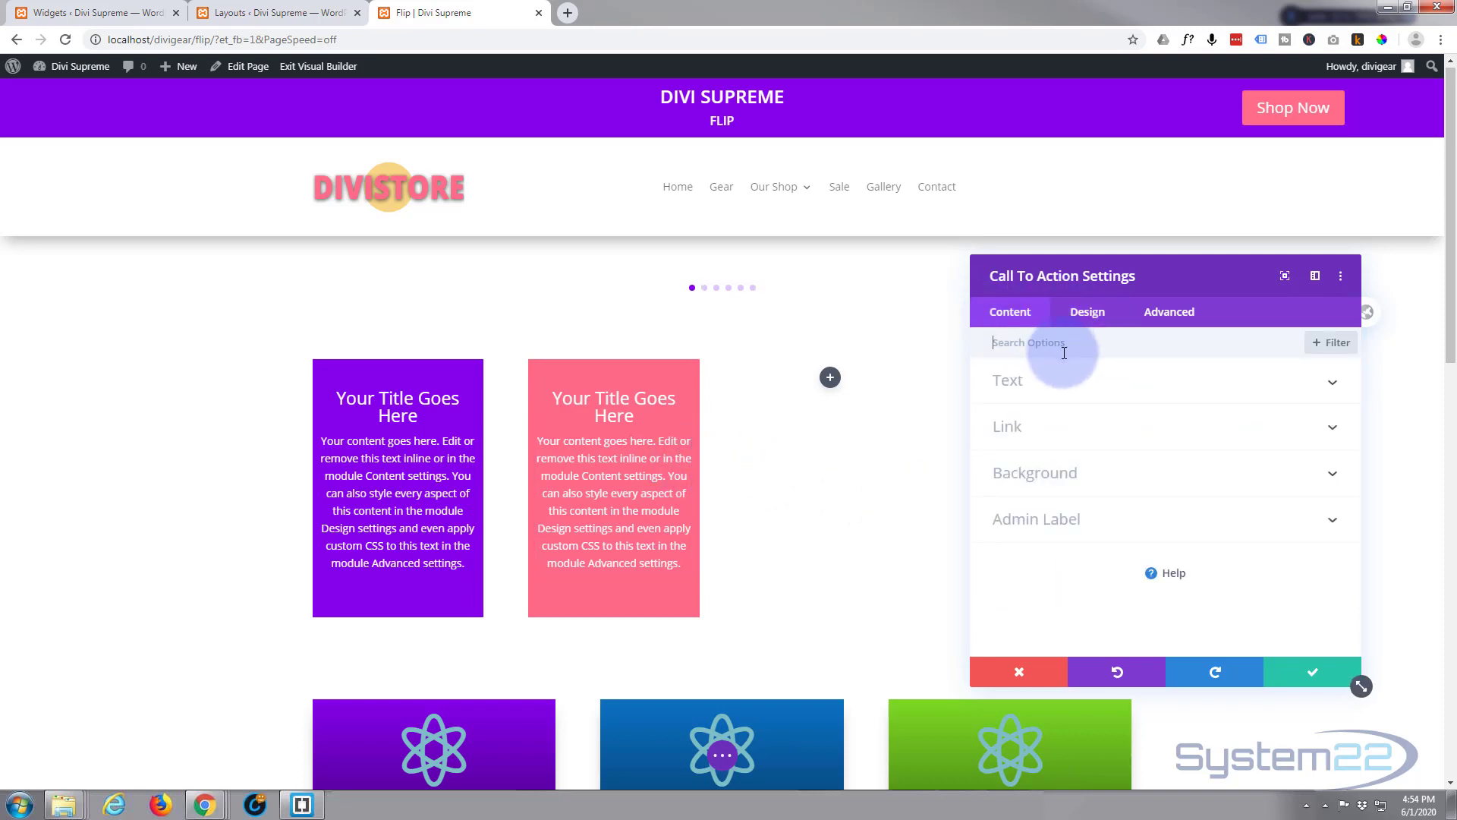
pyautogui.click(1123, 483)
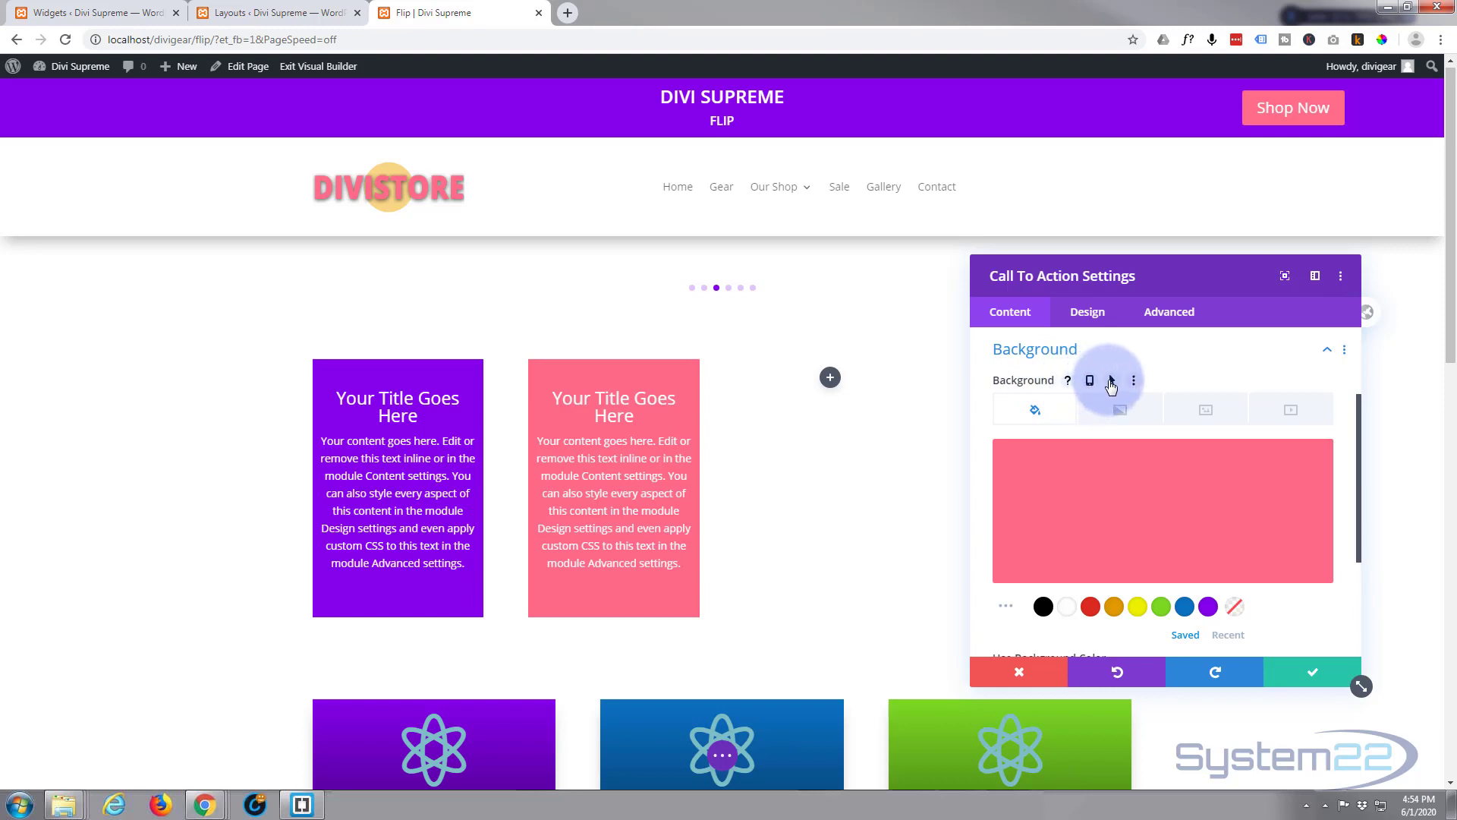
pyautogui.click(1111, 381)
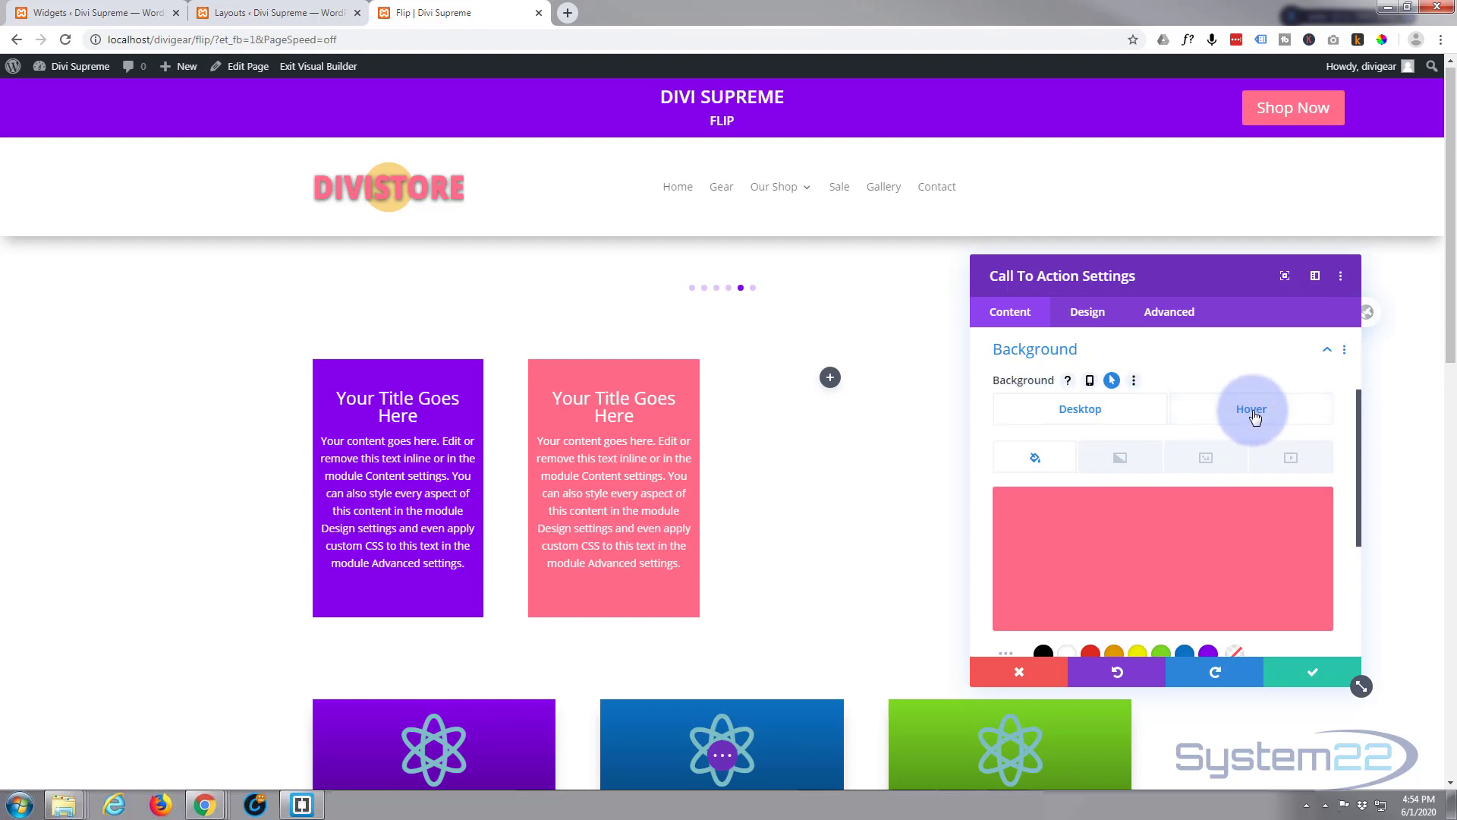
pyautogui.click(1253, 410)
pyautogui.scroll(-2, 1212, 498)
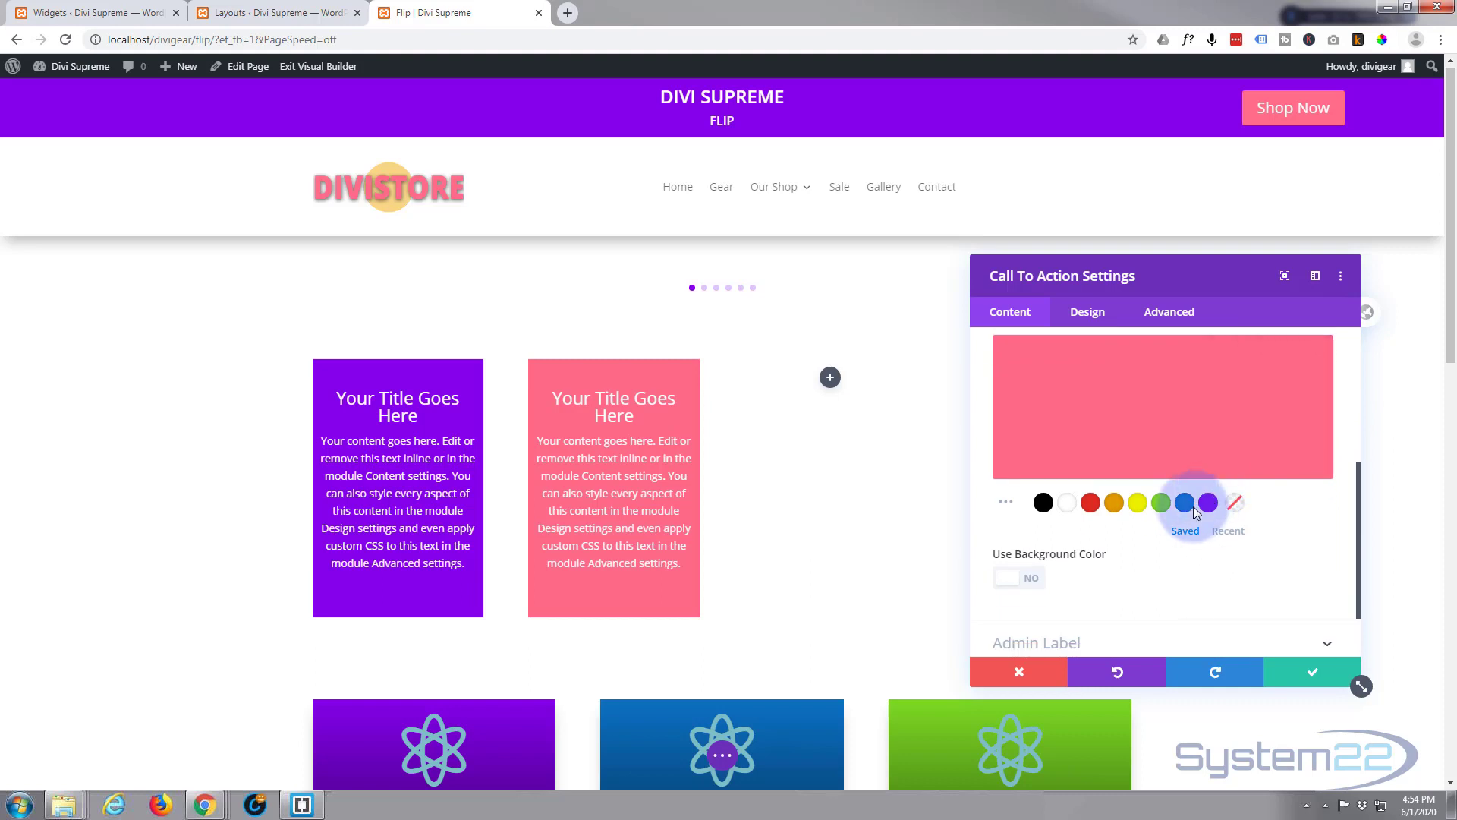
pyautogui.click(1185, 504)
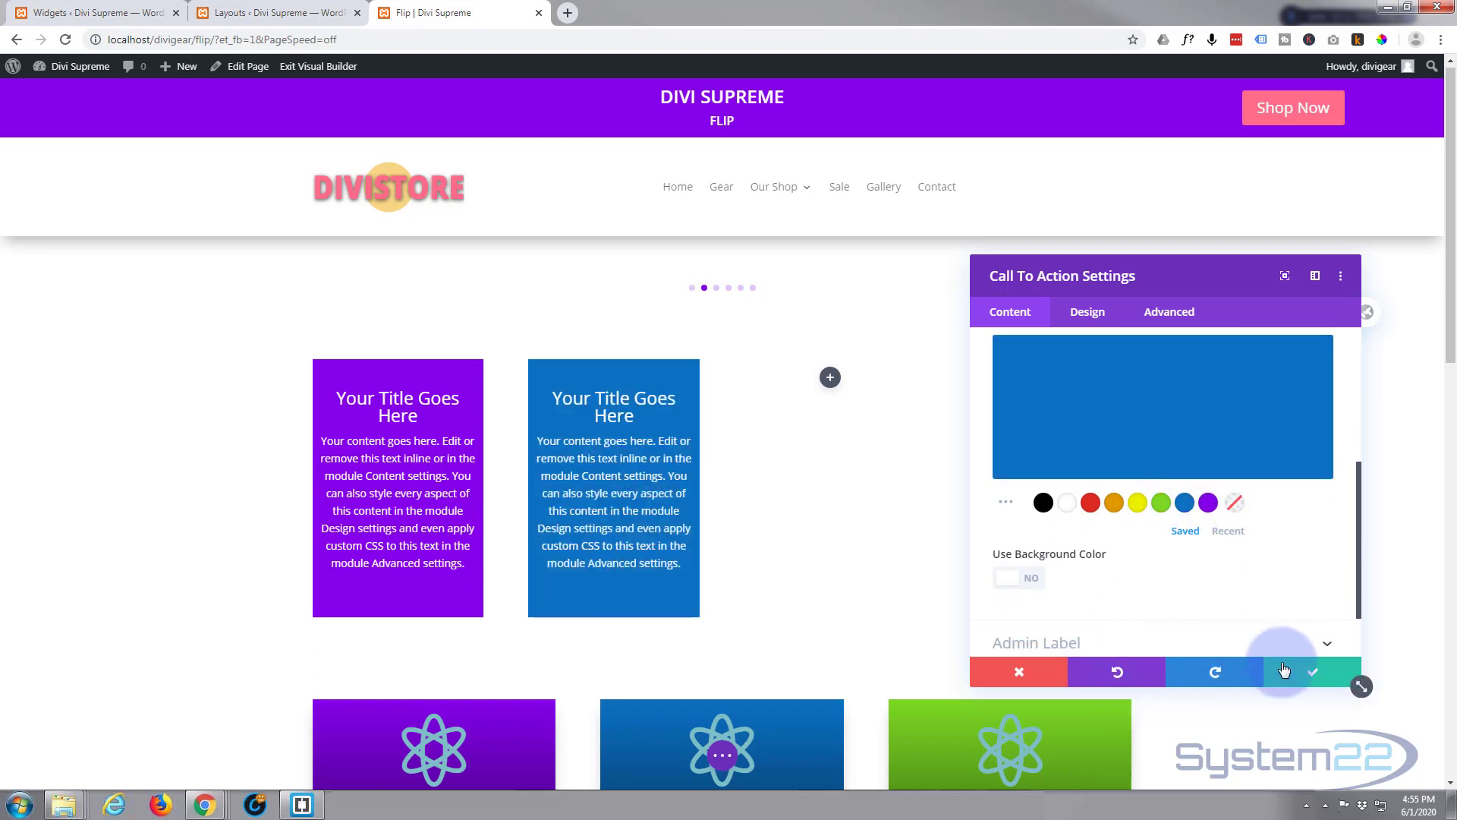
# Raise the module's Transition Duration from 300ms to about 750ms and confirm the settings.
pyautogui.click(1170, 312)
pyautogui.scroll(-2, 1147, 423)
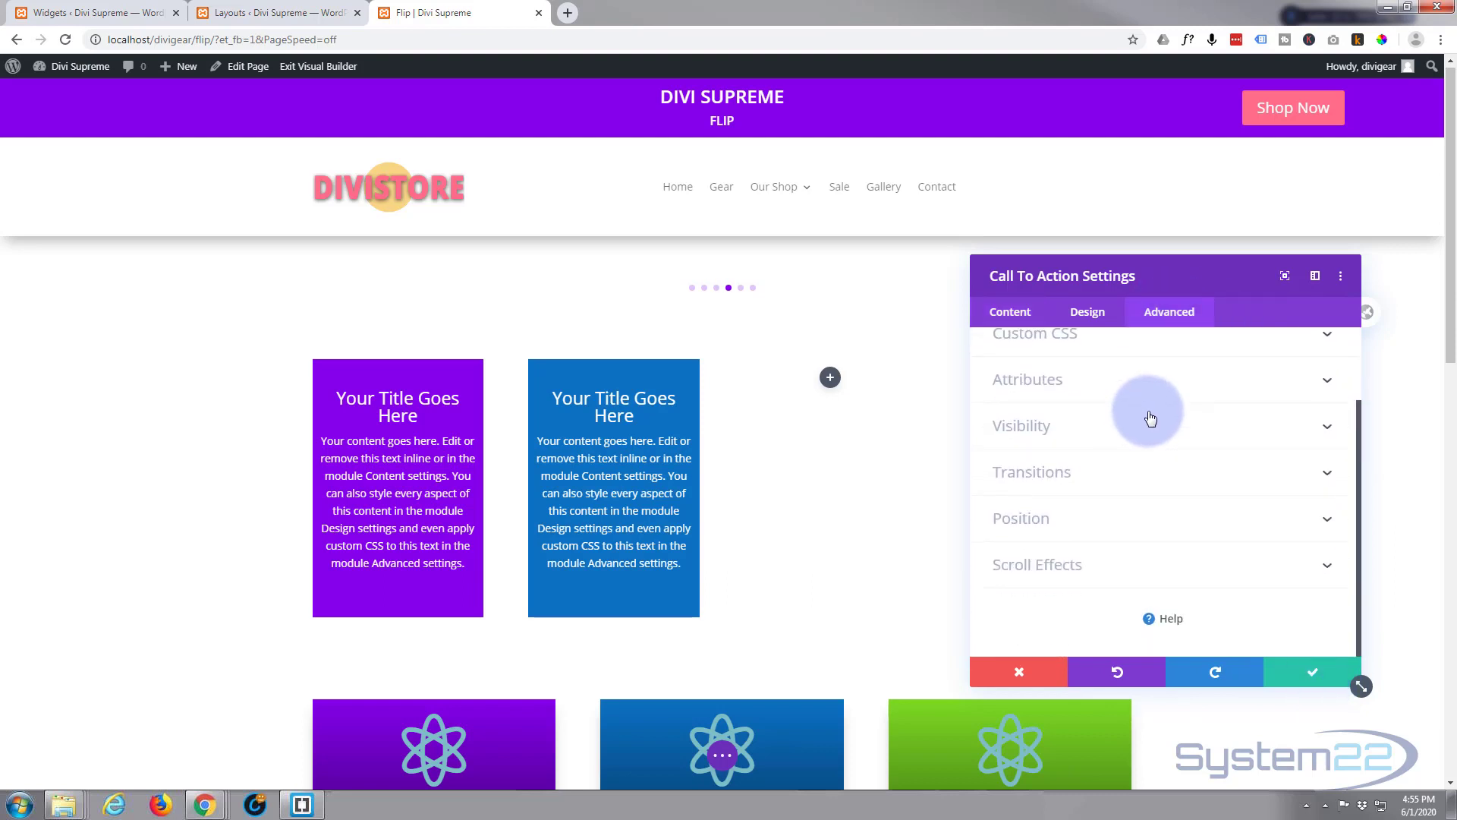
pyautogui.click(1135, 472)
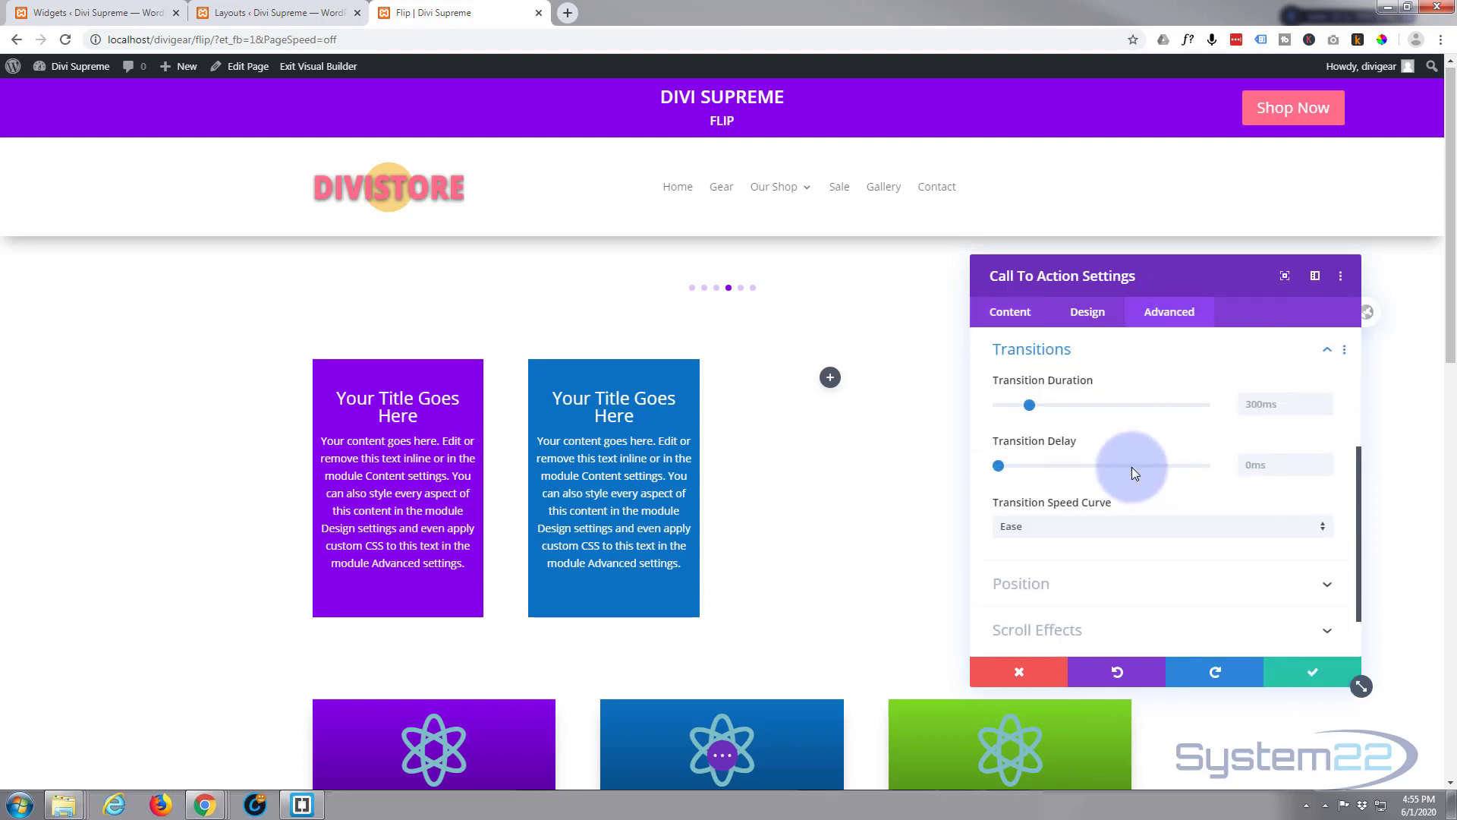
pyautogui.moveTo(1031, 405); pyautogui.dragTo(1072, 408)
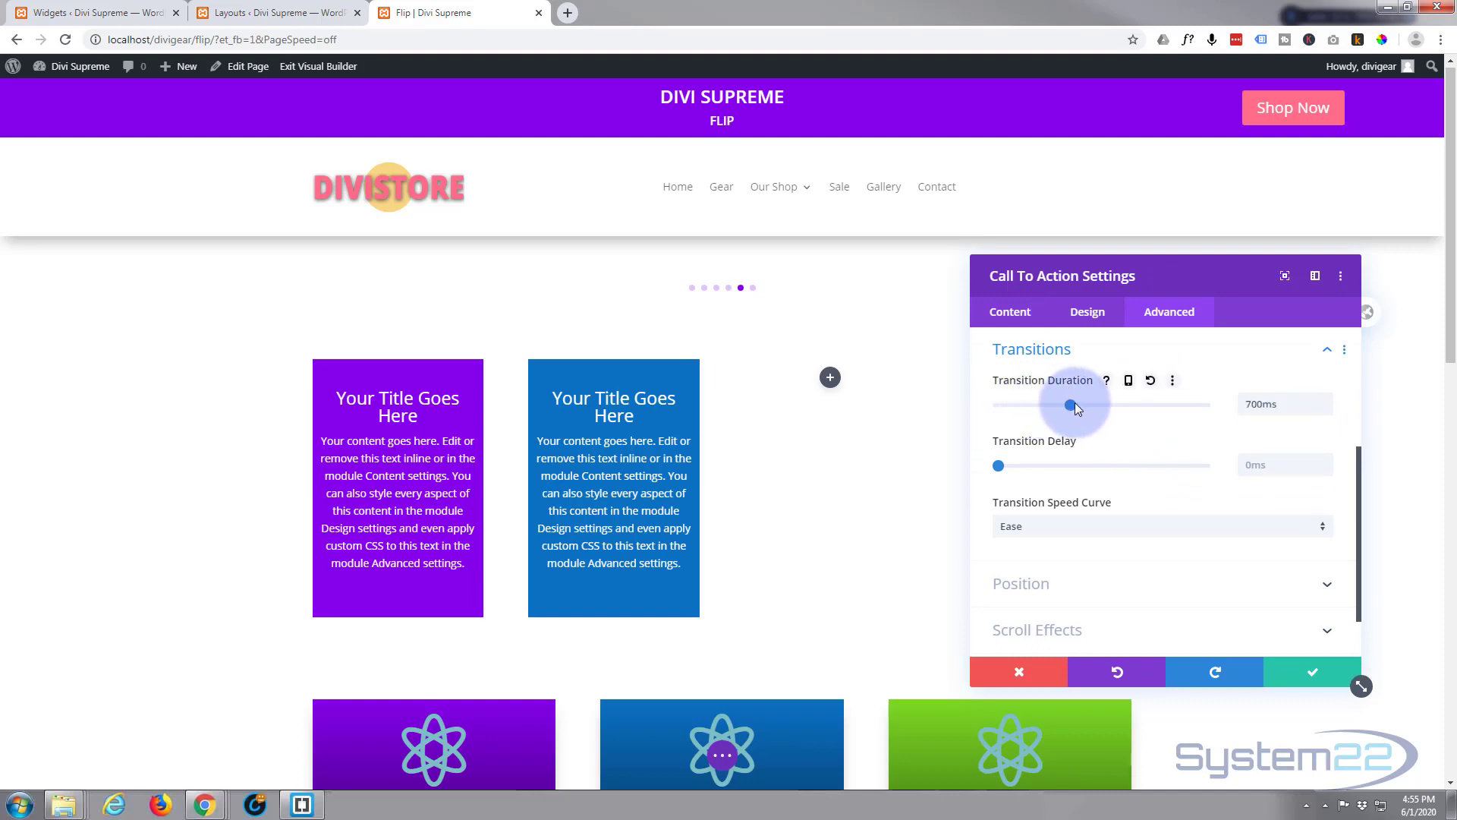
pyautogui.click(1313, 671)
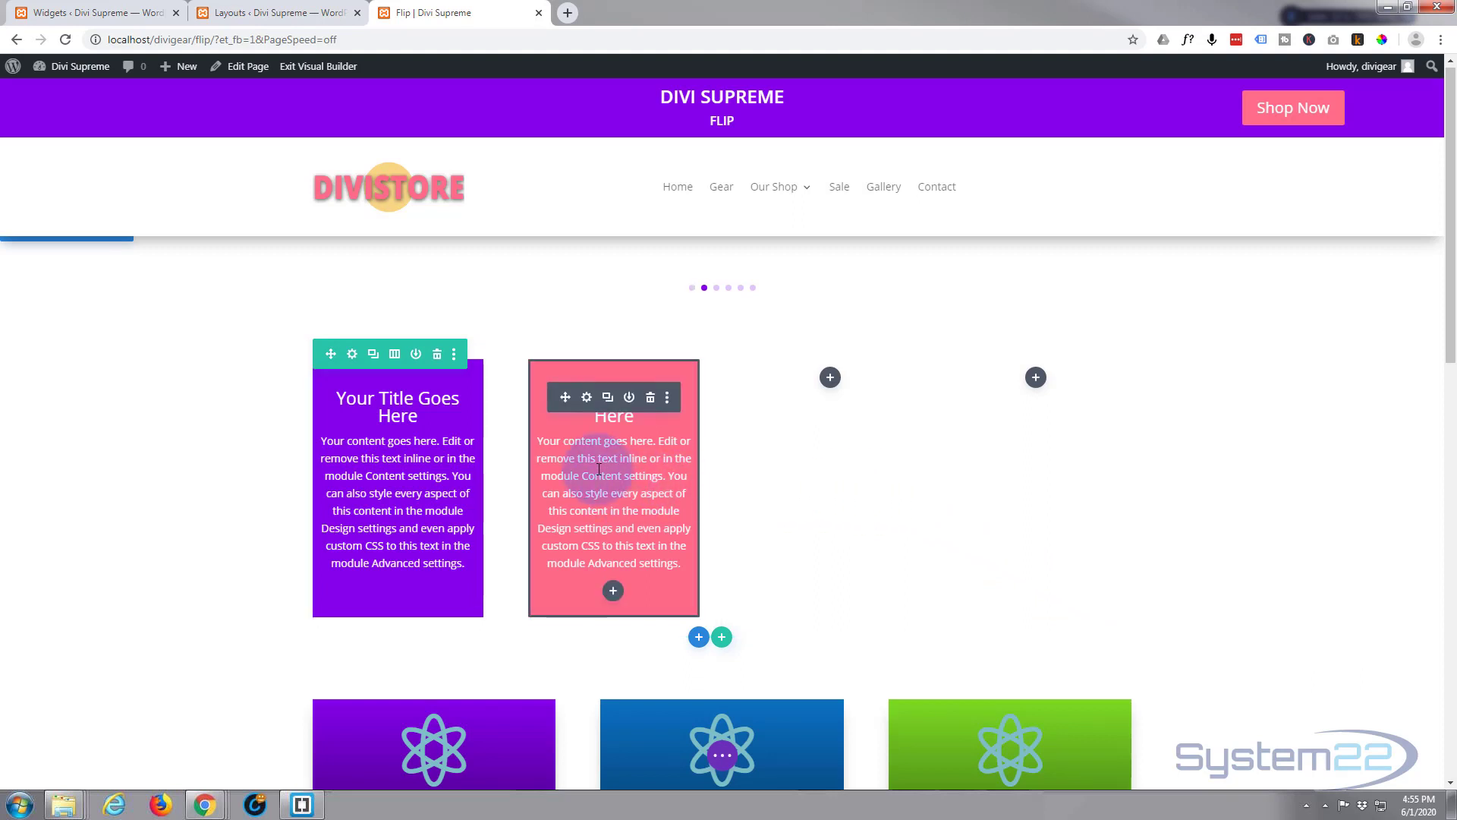
# Save the pink Call To Action module to the Divi Library with layout name 'call'.
pyautogui.click(629, 398)
pyautogui.click(523, 541)
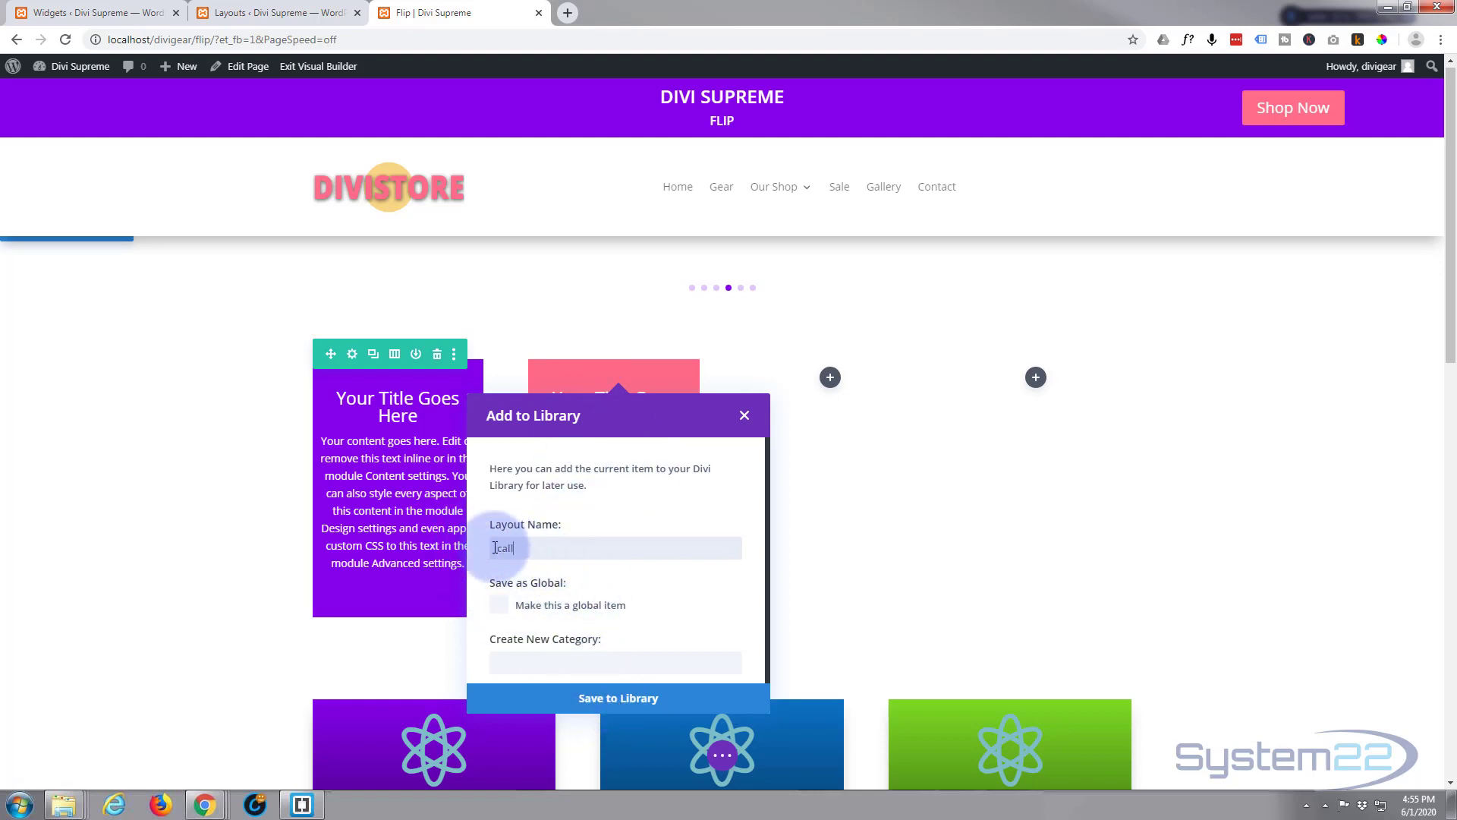
pyautogui.click(530, 548)
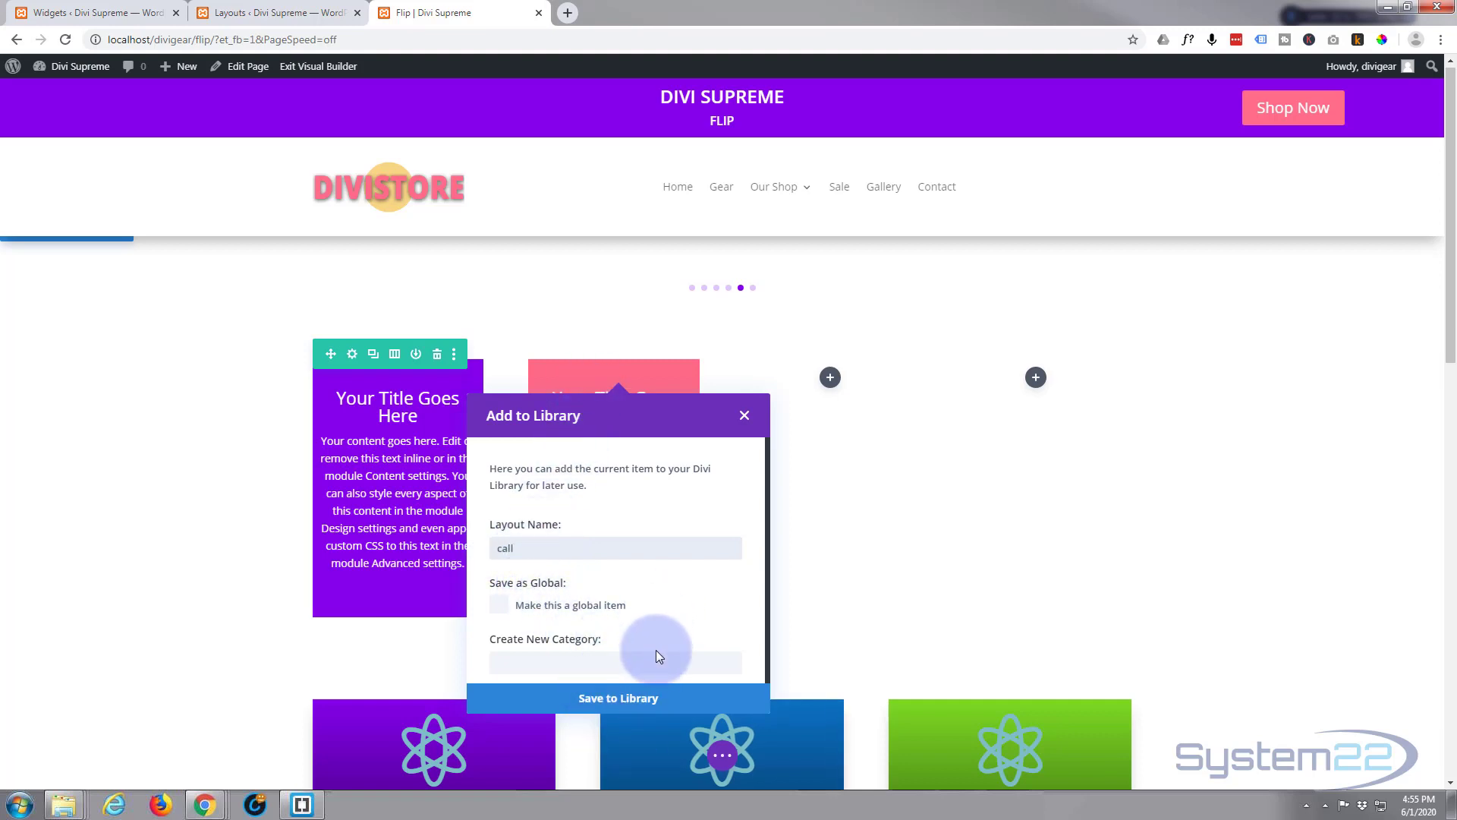
pyautogui.click(616, 702)
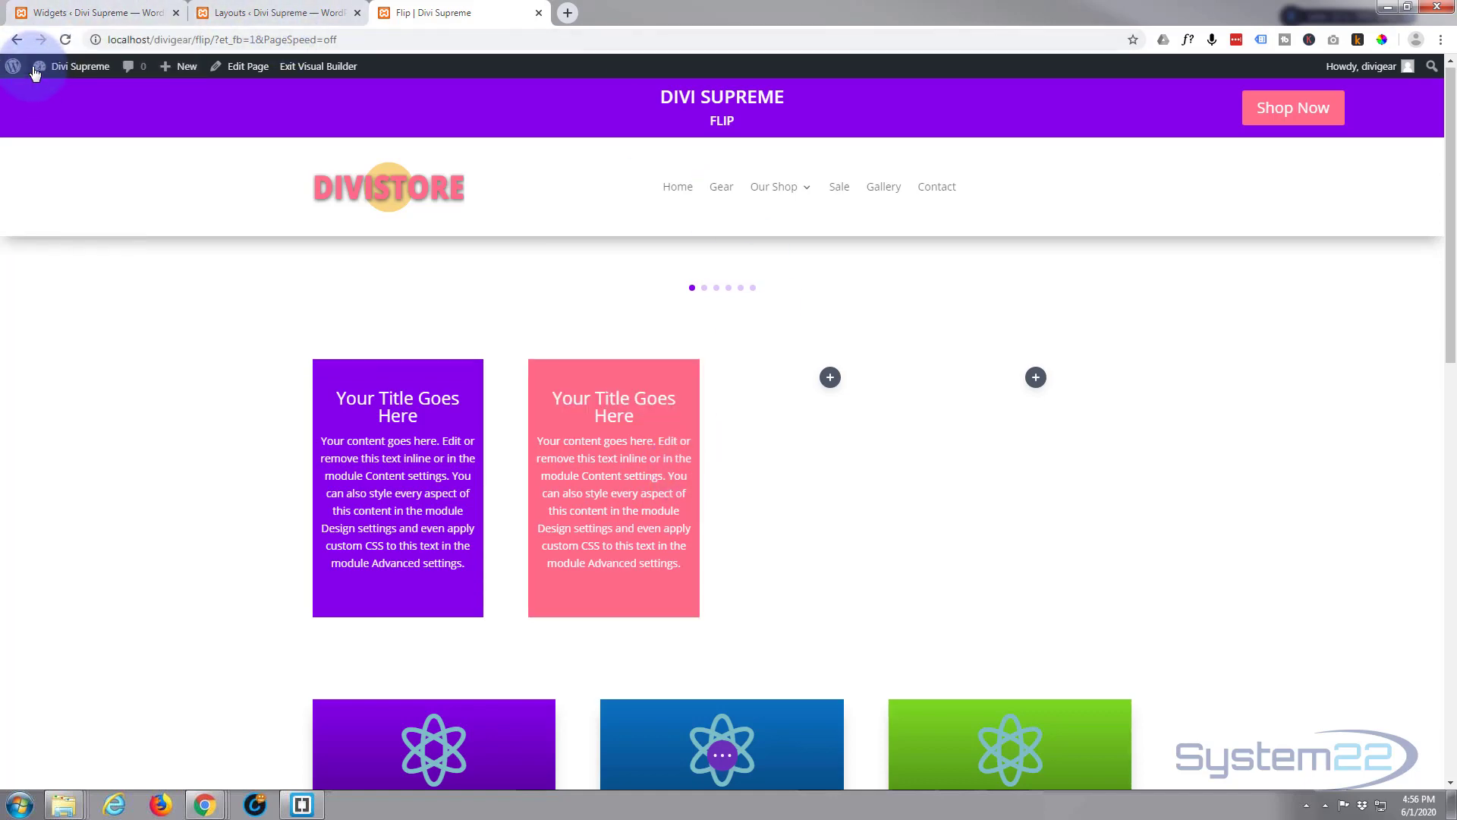
# Check Divi Supreme Pro settings to confirm the Divi Library Shortcodes extension is enabled.
pyautogui.click(58, 12)
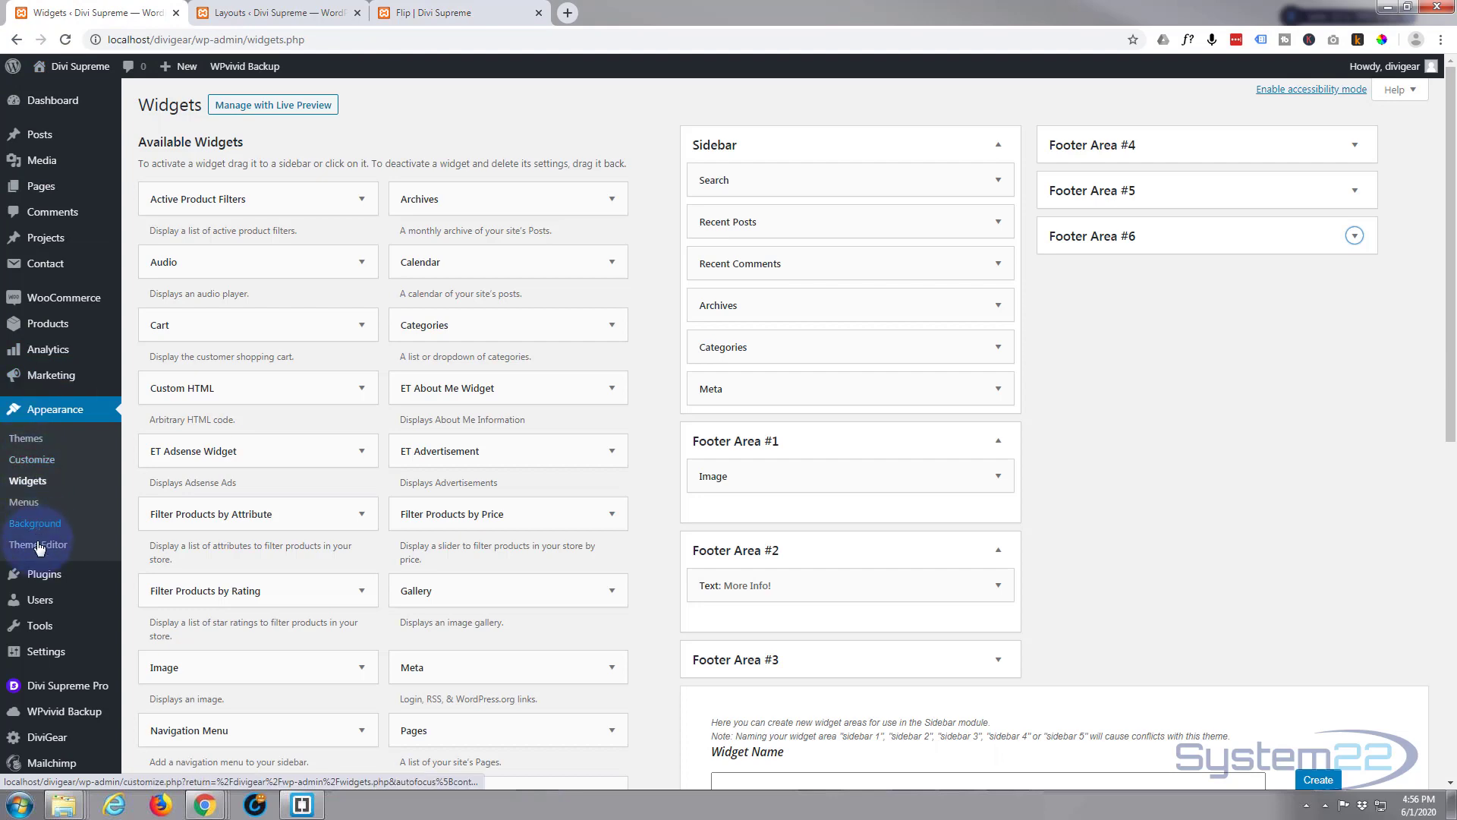
pyautogui.moveTo(53, 689)
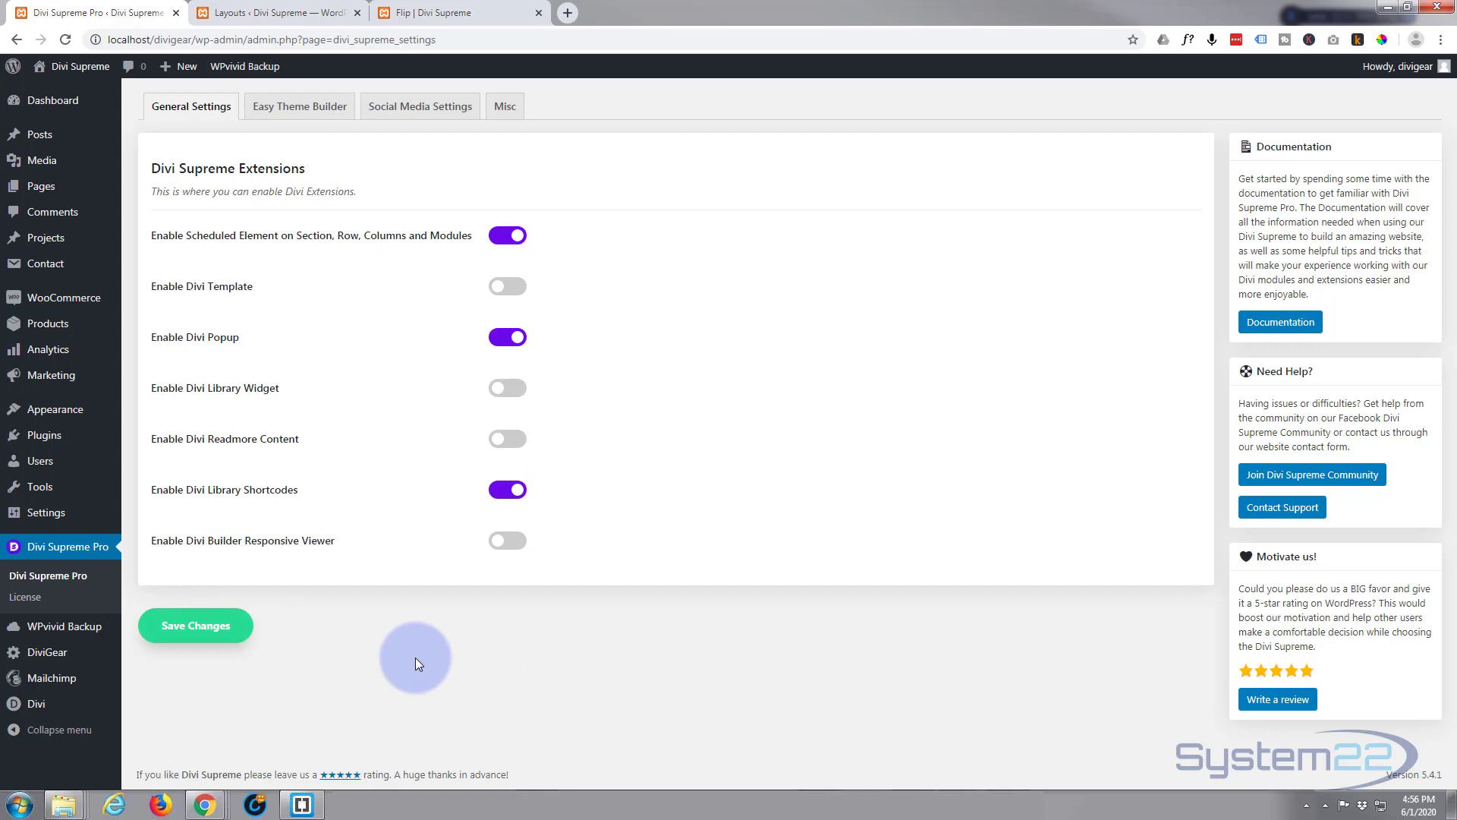
pyautogui.moveTo(52, 706)
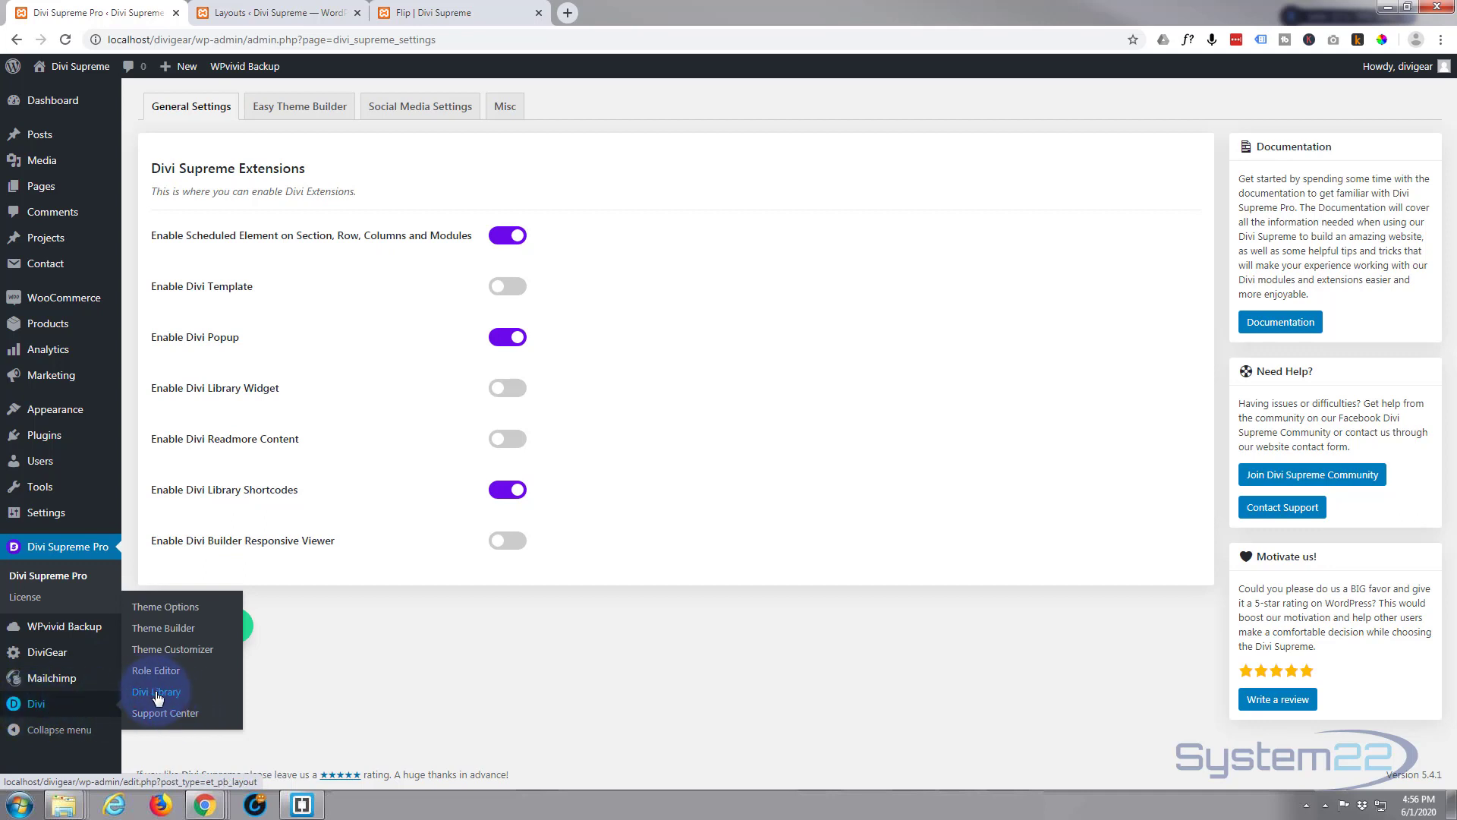
# Copy the call module's shortcode [divi_shortcode id="4257"] from the Divi Library layouts list.
pyautogui.click(159, 699)
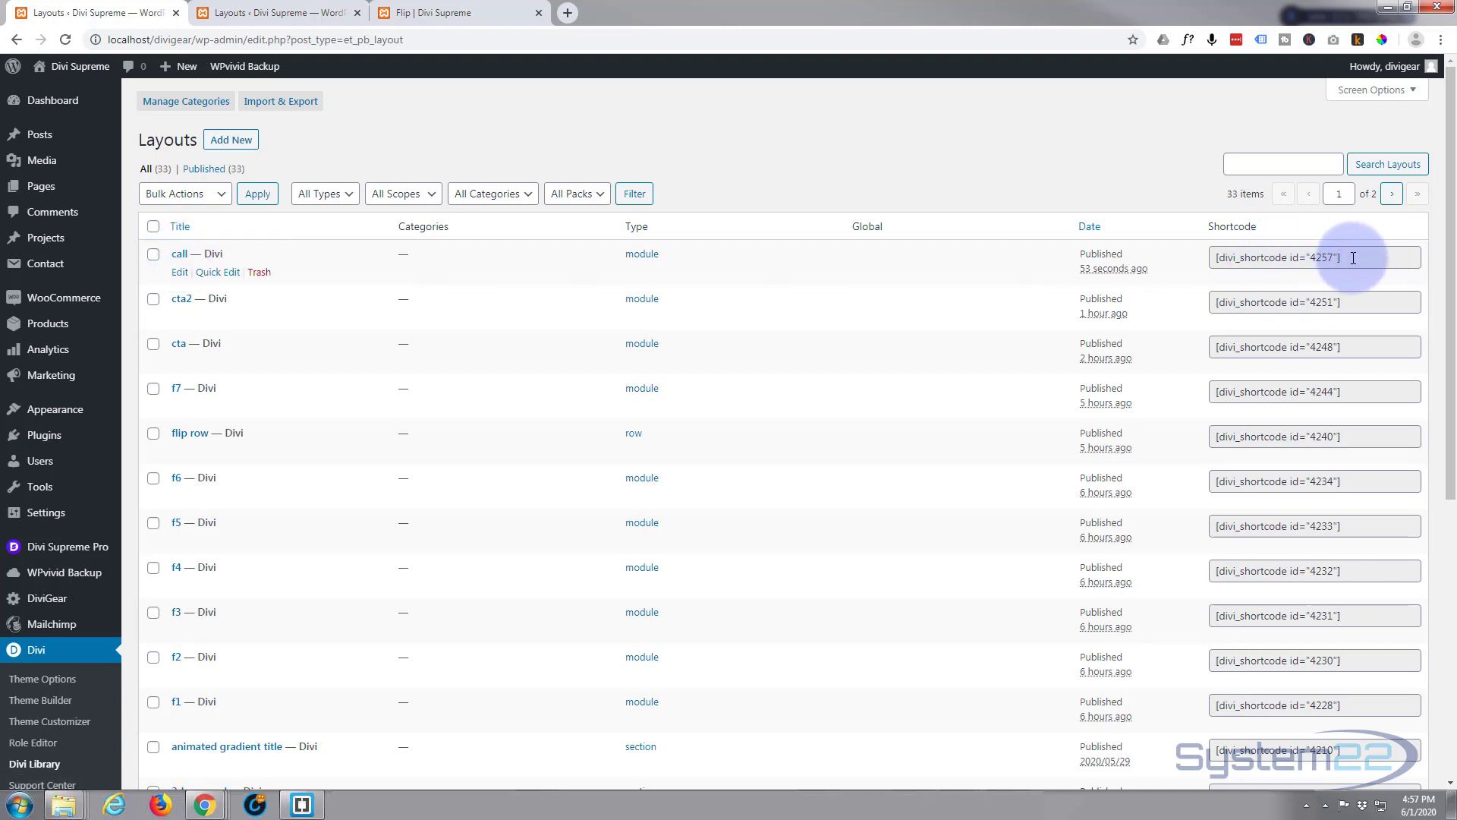
pyautogui.click(1239, 256)
pyautogui.hotkey('ctrl', 'c')
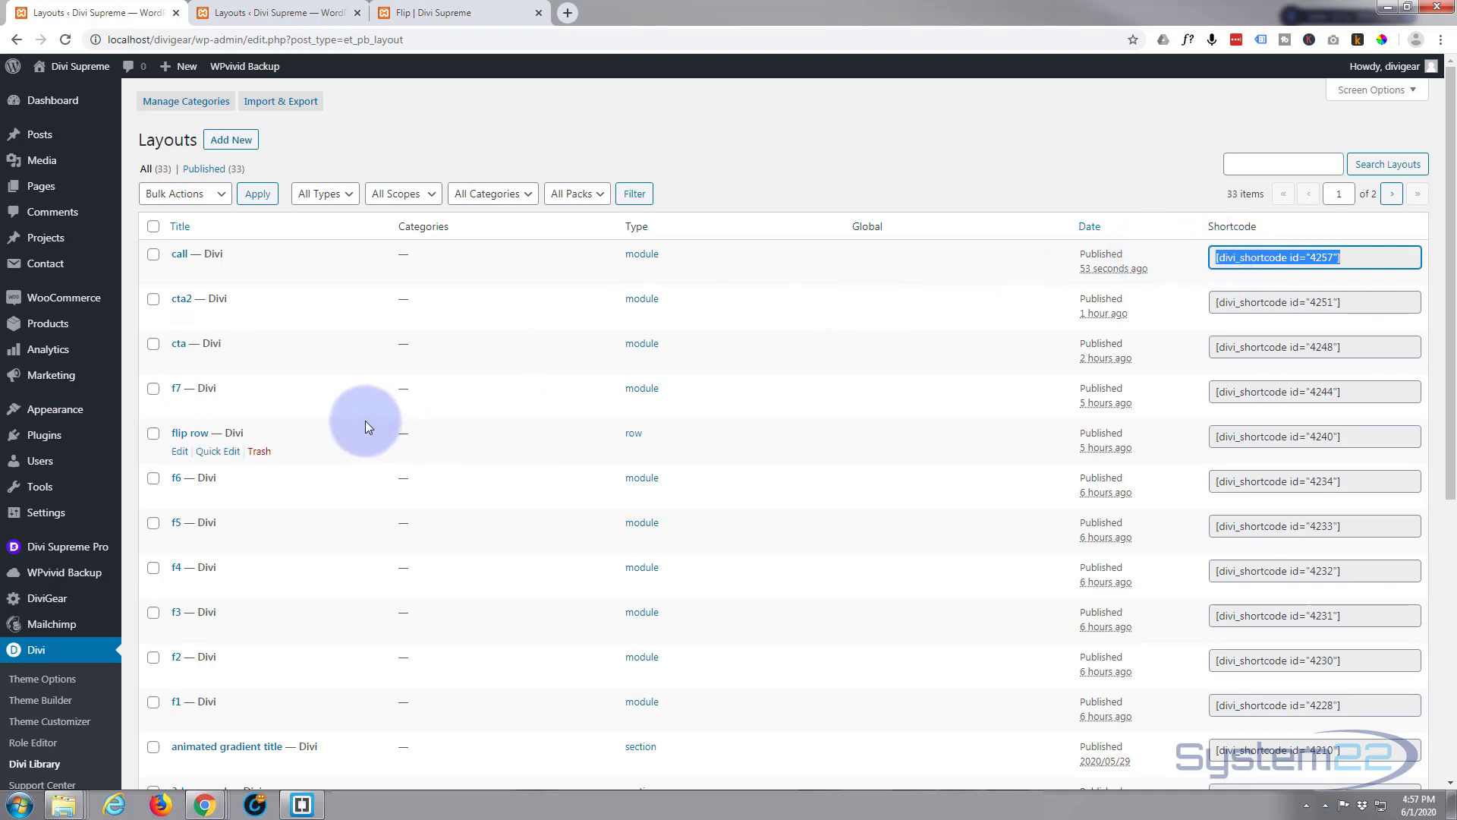
# Drag a Text widget into the expanded Footer Area #3 on Appearance > Widgets.
pyautogui.moveTo(43, 416)
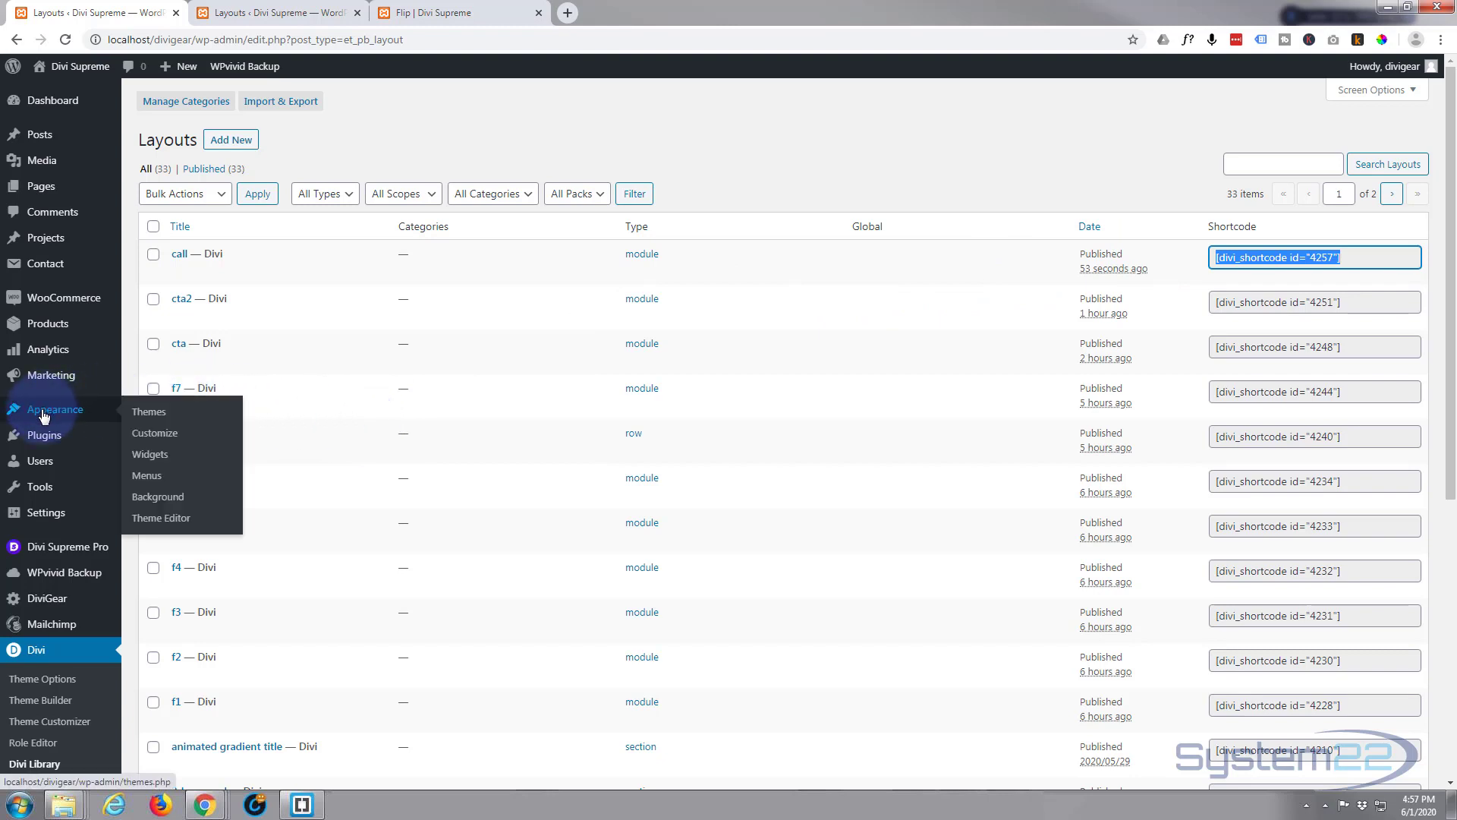
pyautogui.click(156, 463)
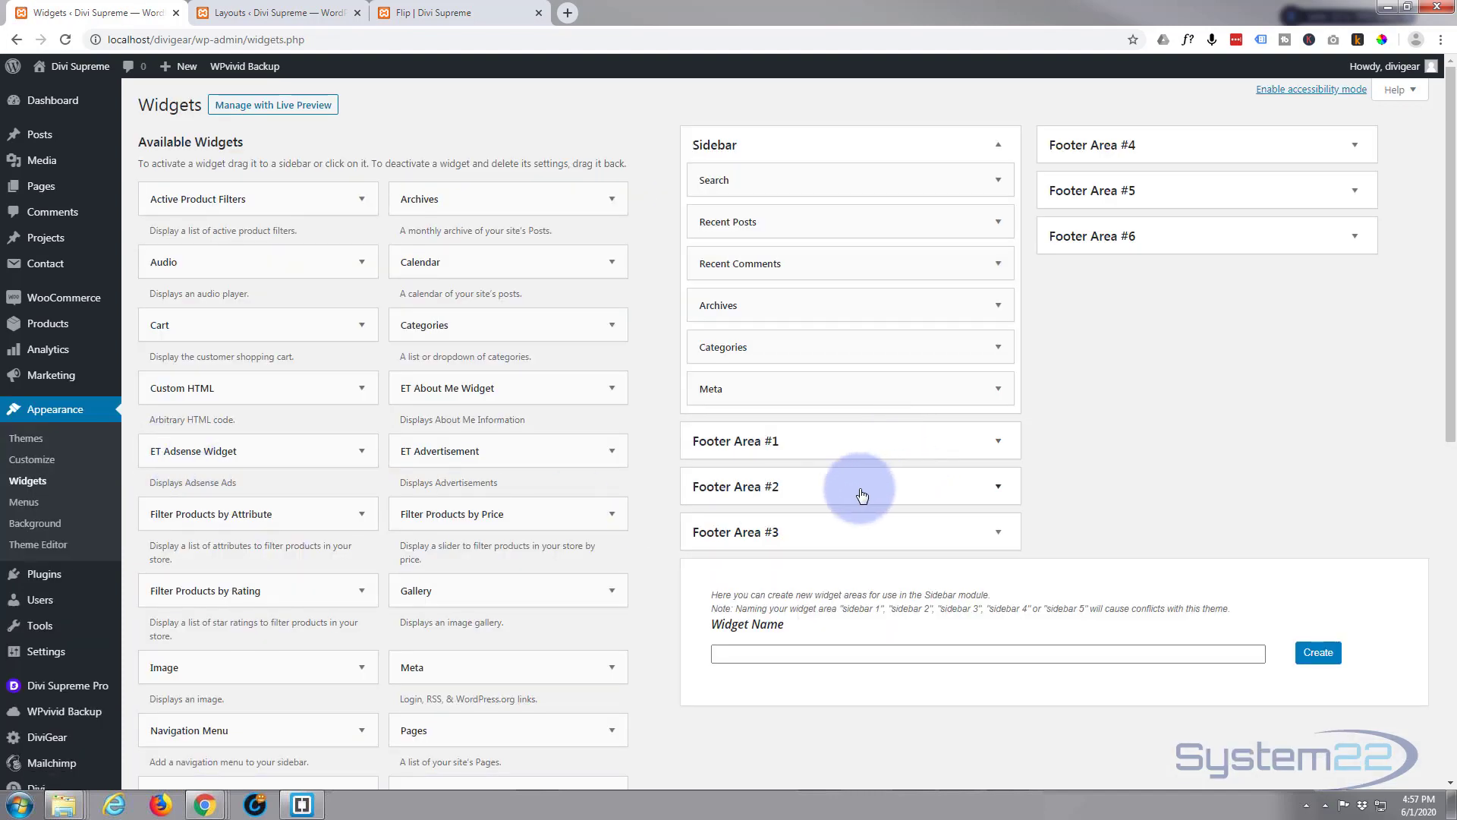
pyautogui.click(998, 534)
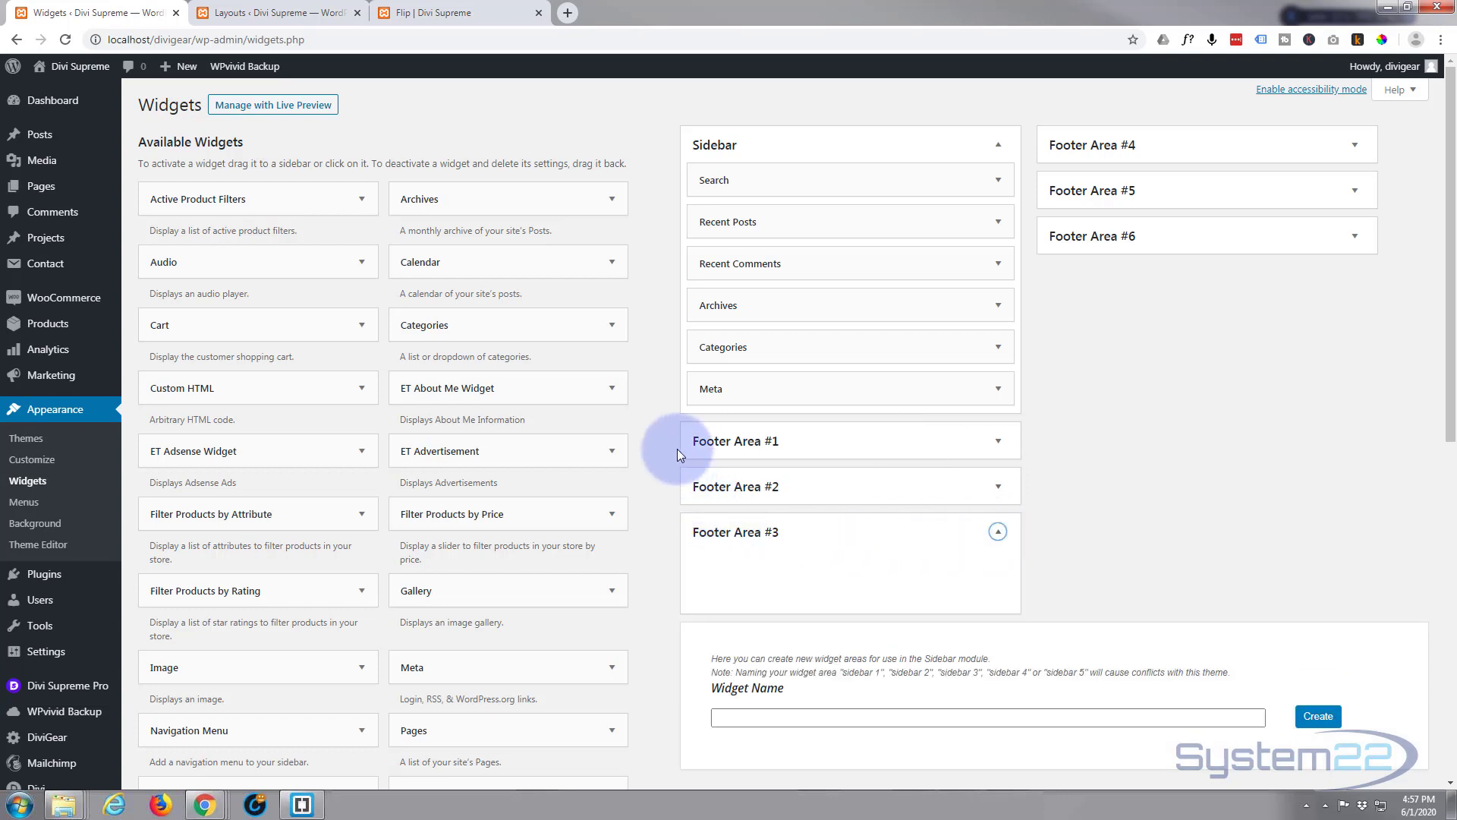
pyautogui.scroll(-4, 679, 454)
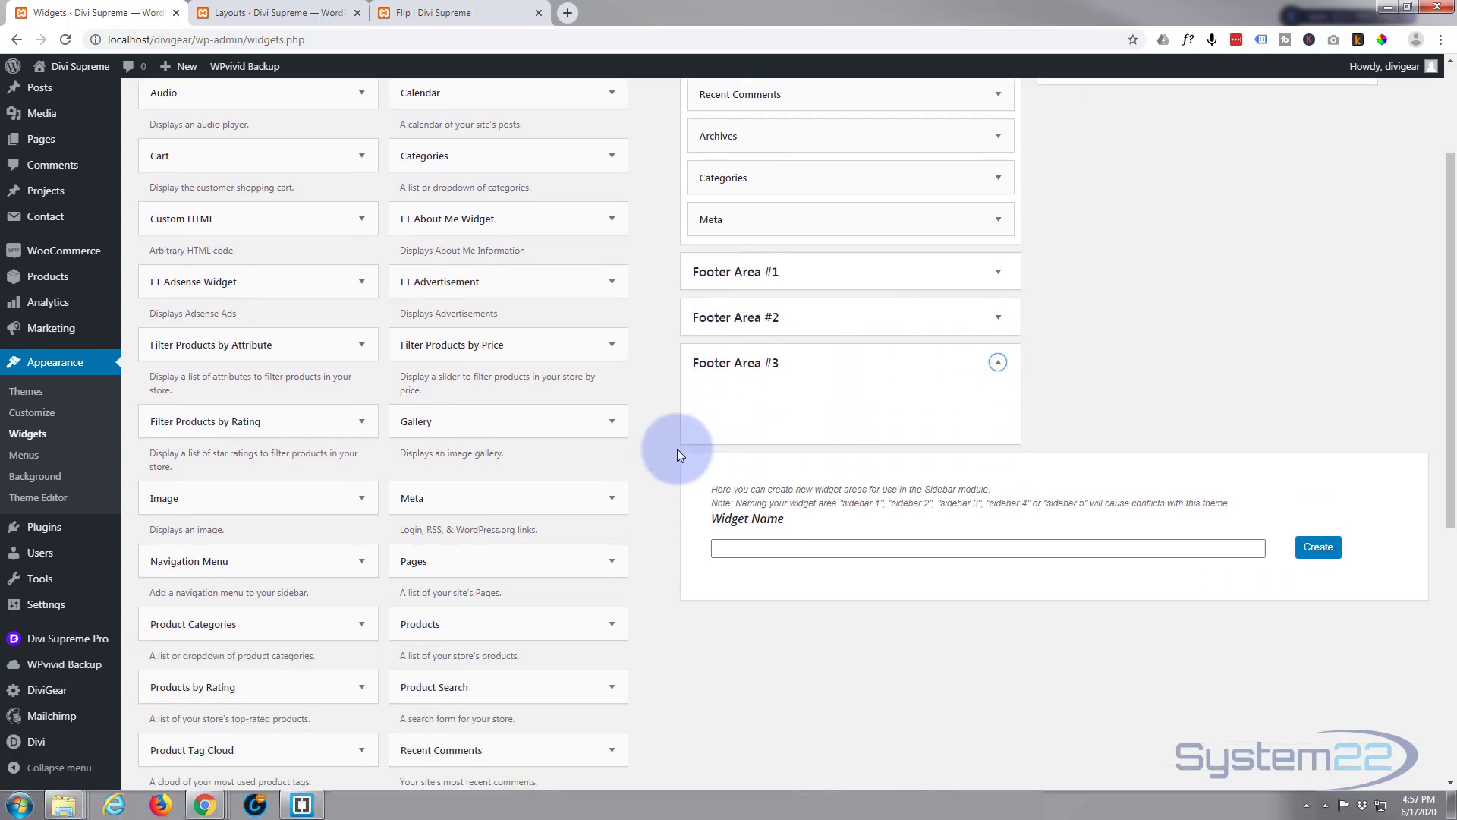
pyautogui.scroll(-1, 679, 454)
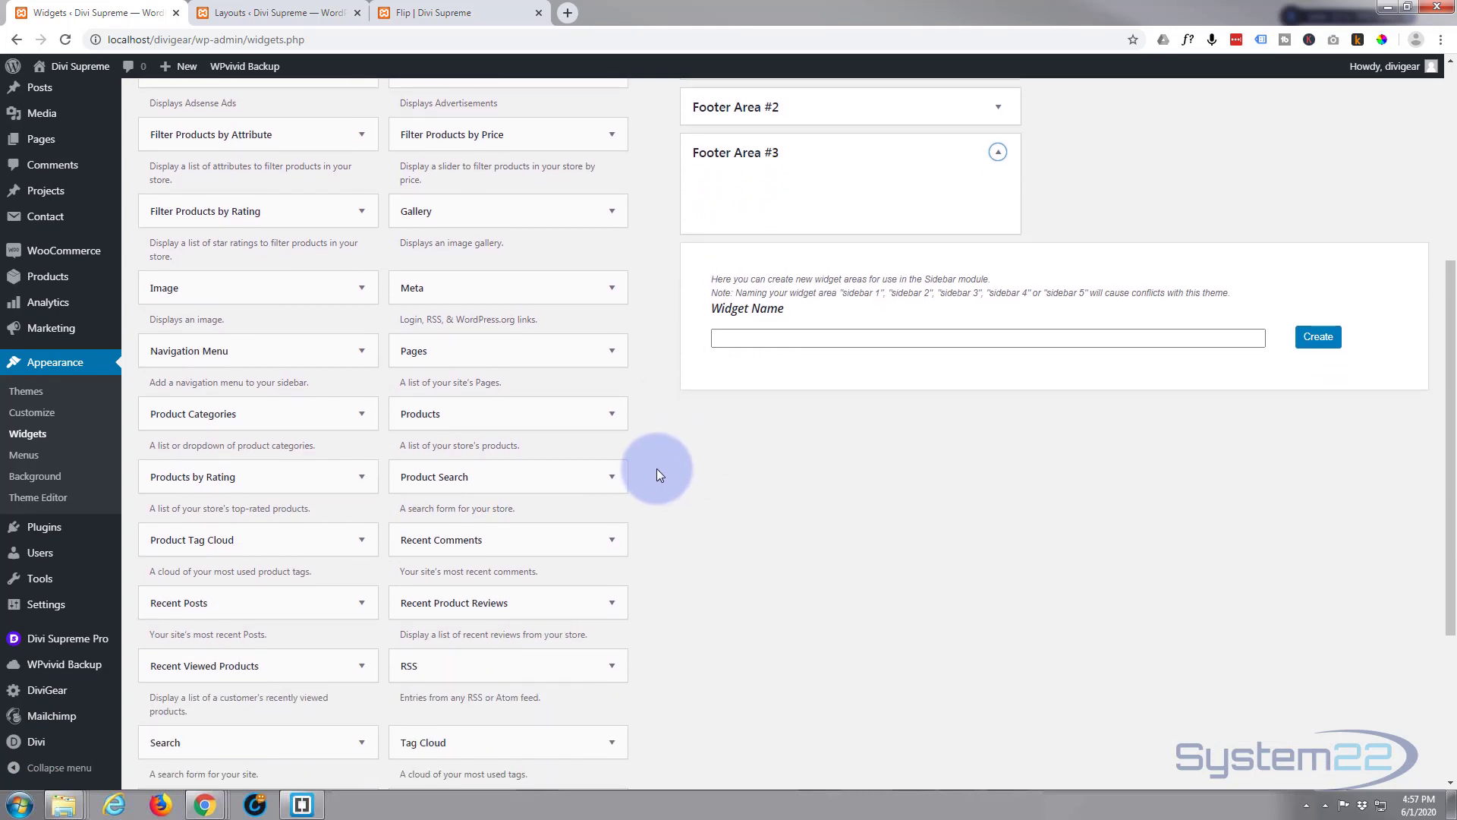
pyautogui.scroll(-1, 658, 468)
pyautogui.moveTo(207, 712); pyautogui.dragTo(794, 289)
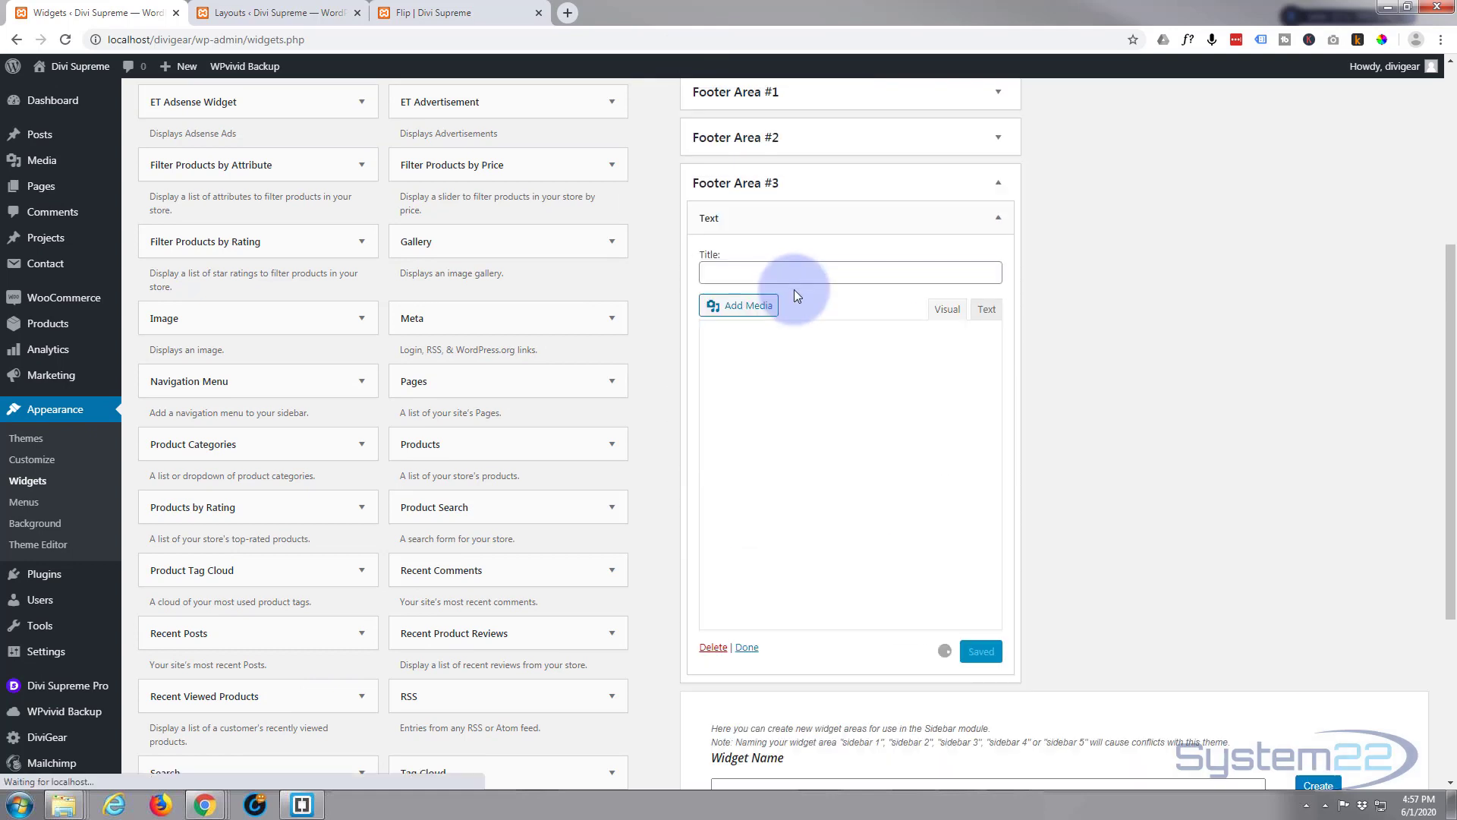
# Paste [divi_shortcode id="4257"] into the Text widget, title it 'My Module', and save it.
pyautogui.click(746, 403)
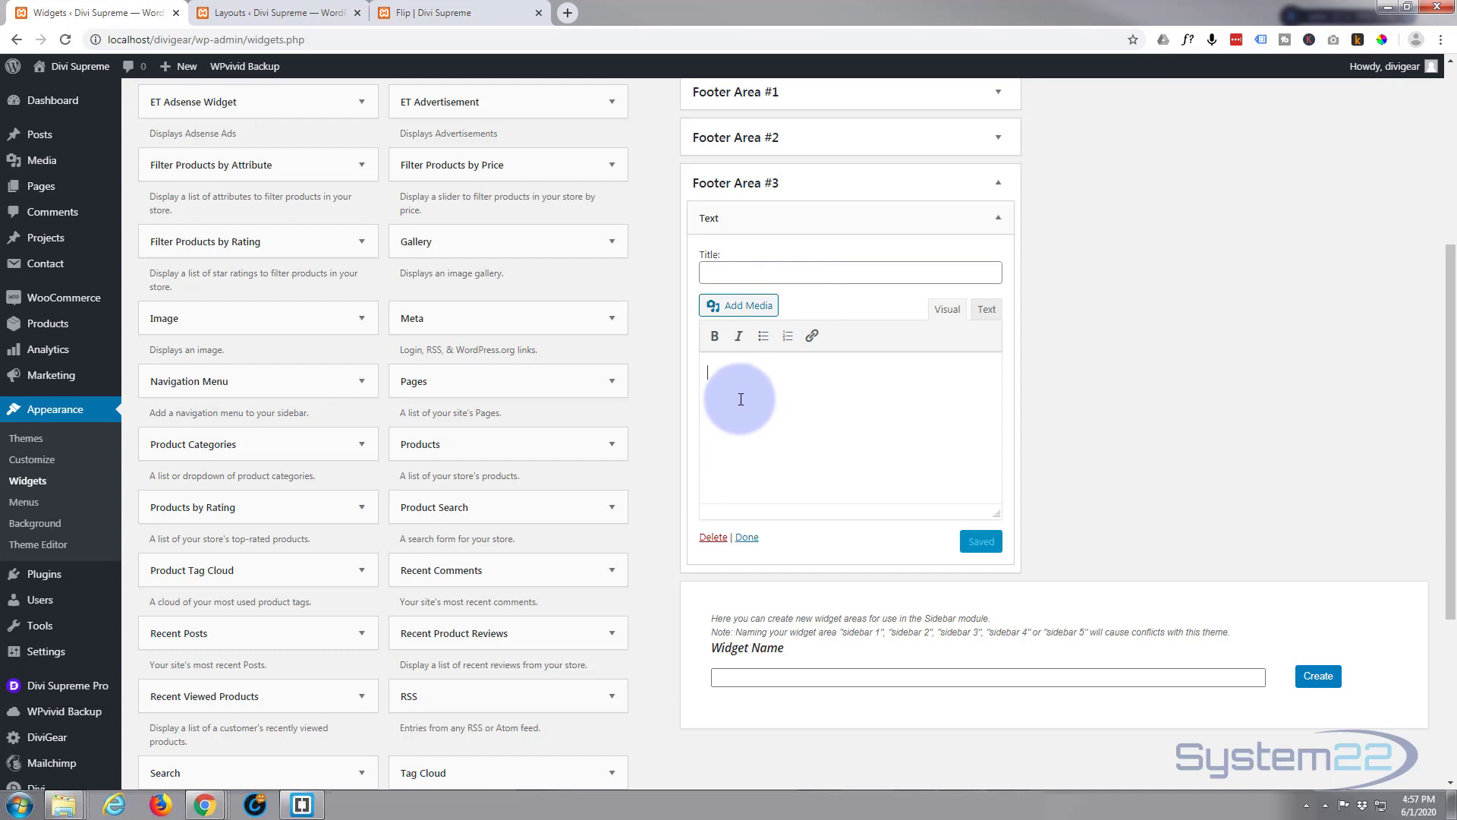
pyautogui.hotkey('ctrl', 'v')
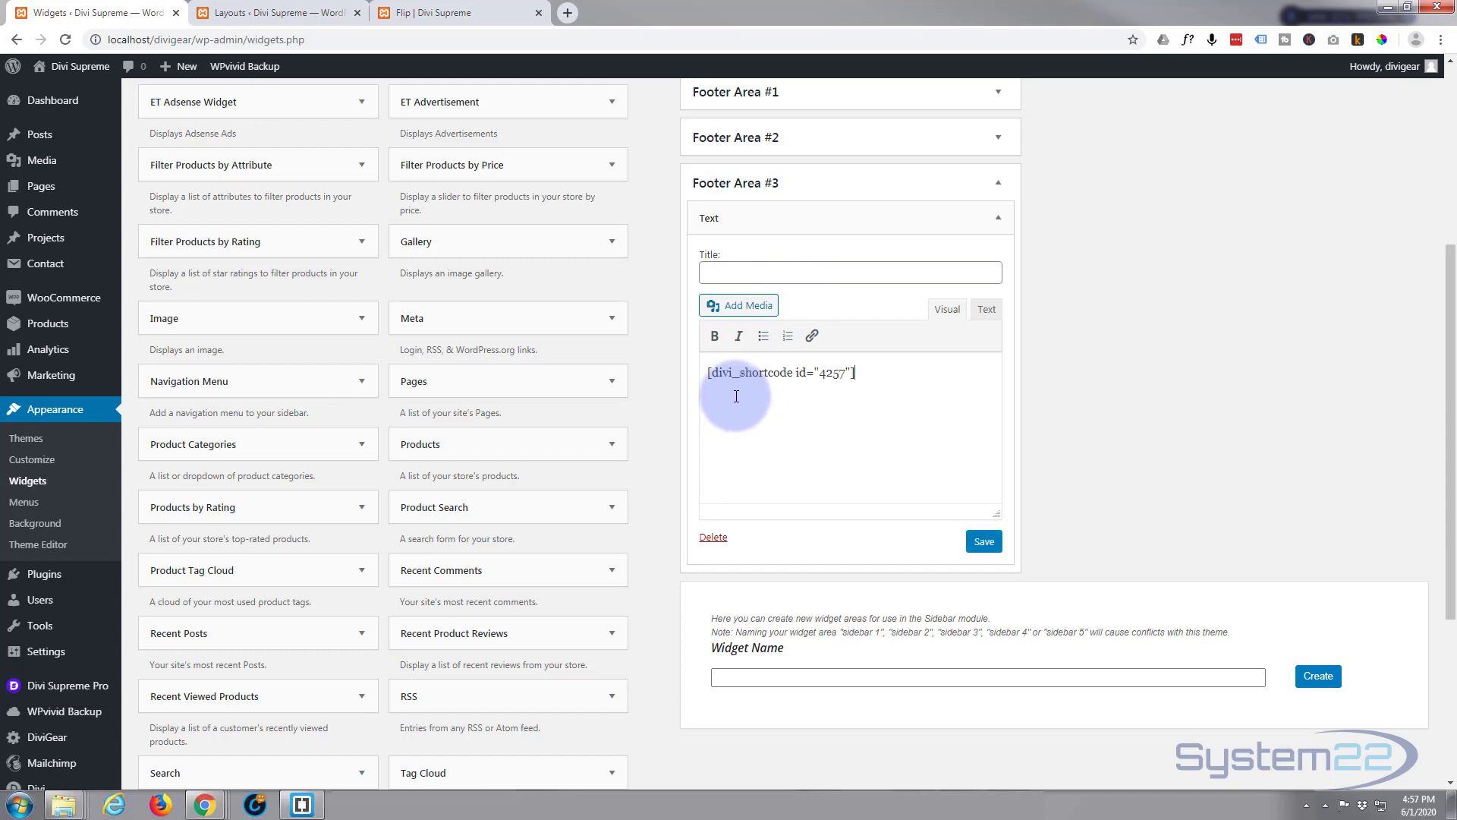
pyautogui.click(747, 272)
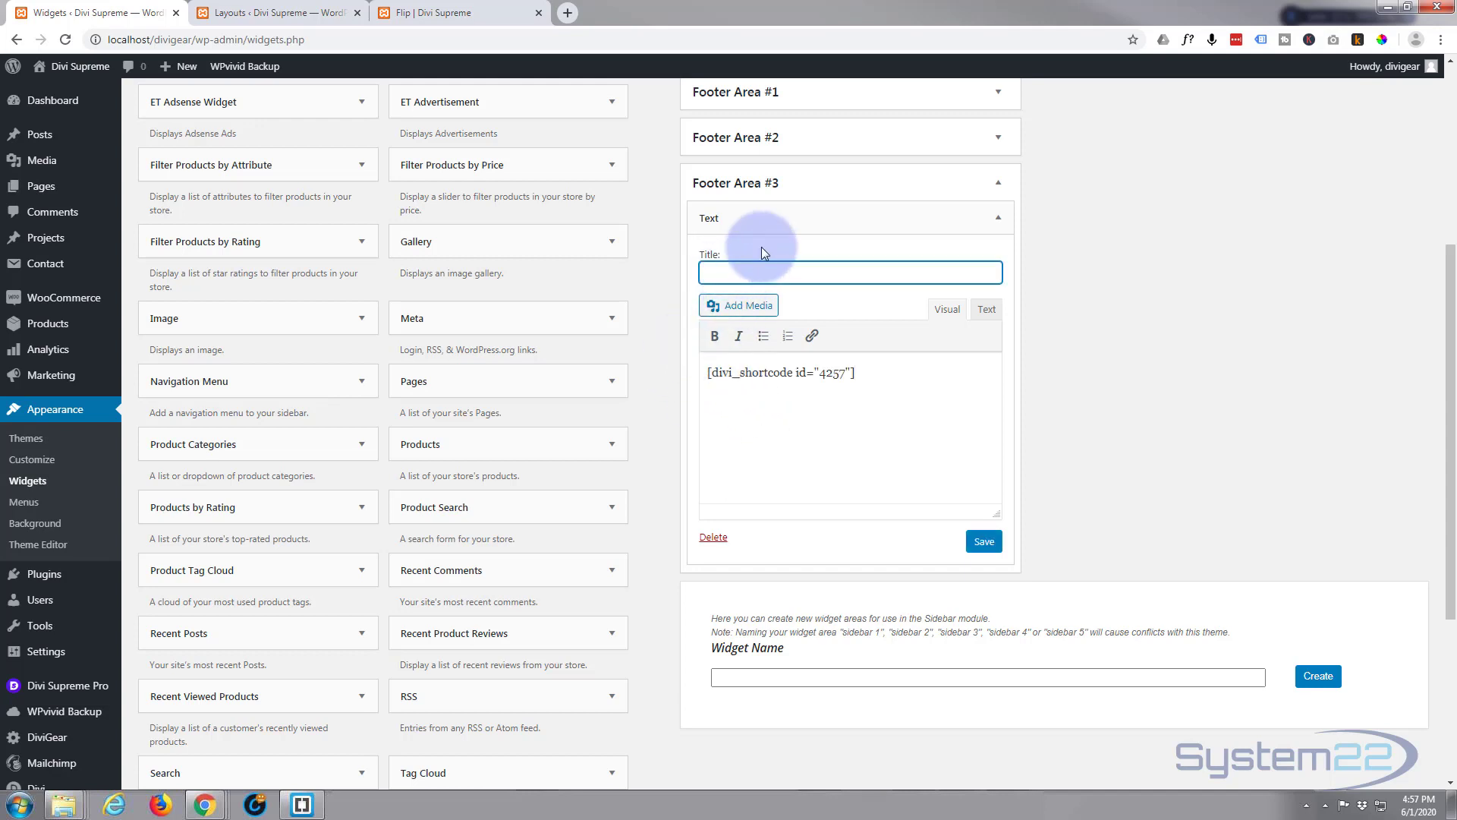
pyautogui.write('My Module')
pyautogui.click(985, 542)
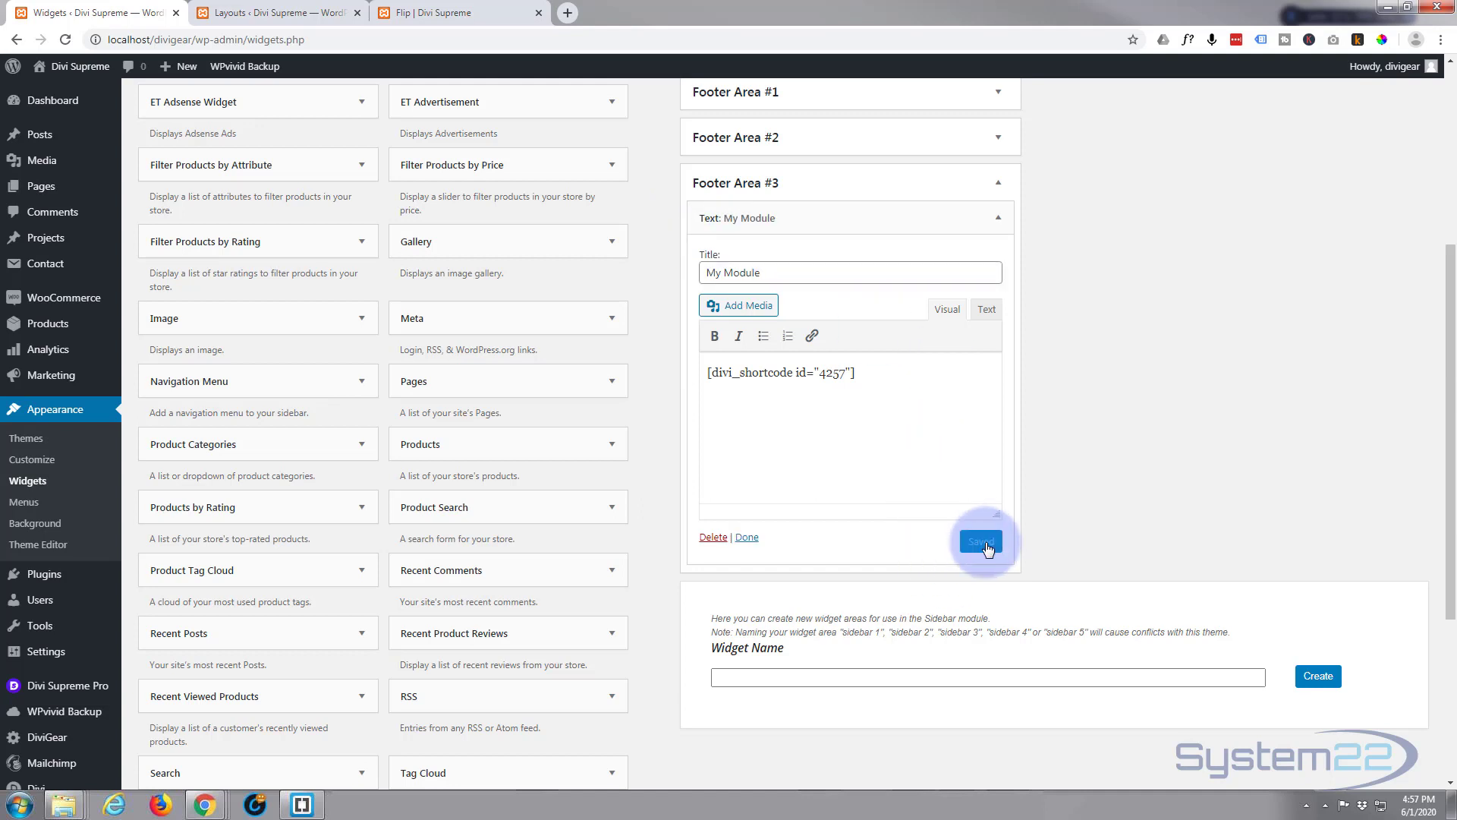
pyautogui.scroll(2, 1035, 513)
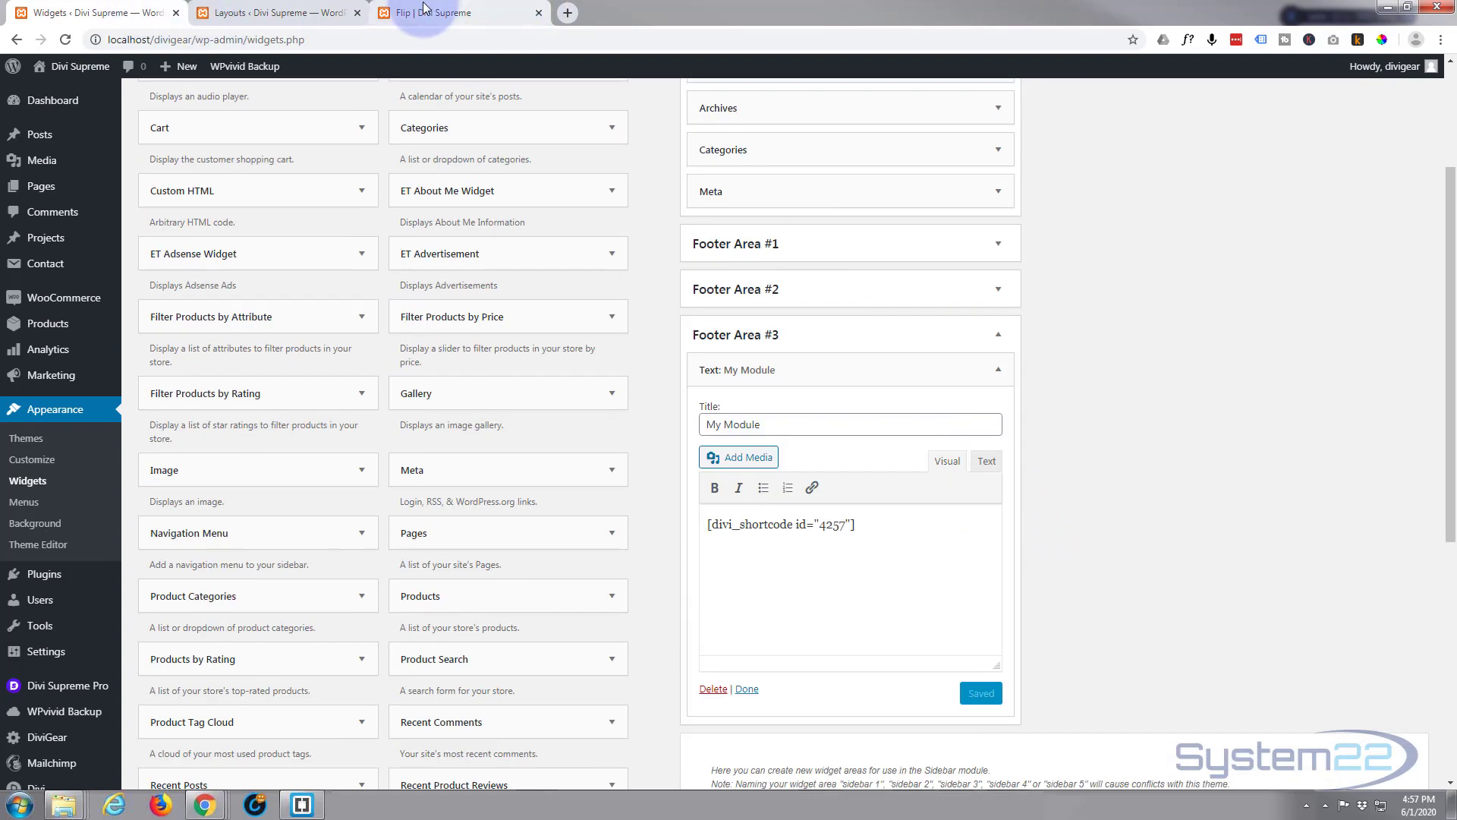
# Return to the Flip page in the builder and save it from the bottom settings bar.
pyautogui.click(425, 13)
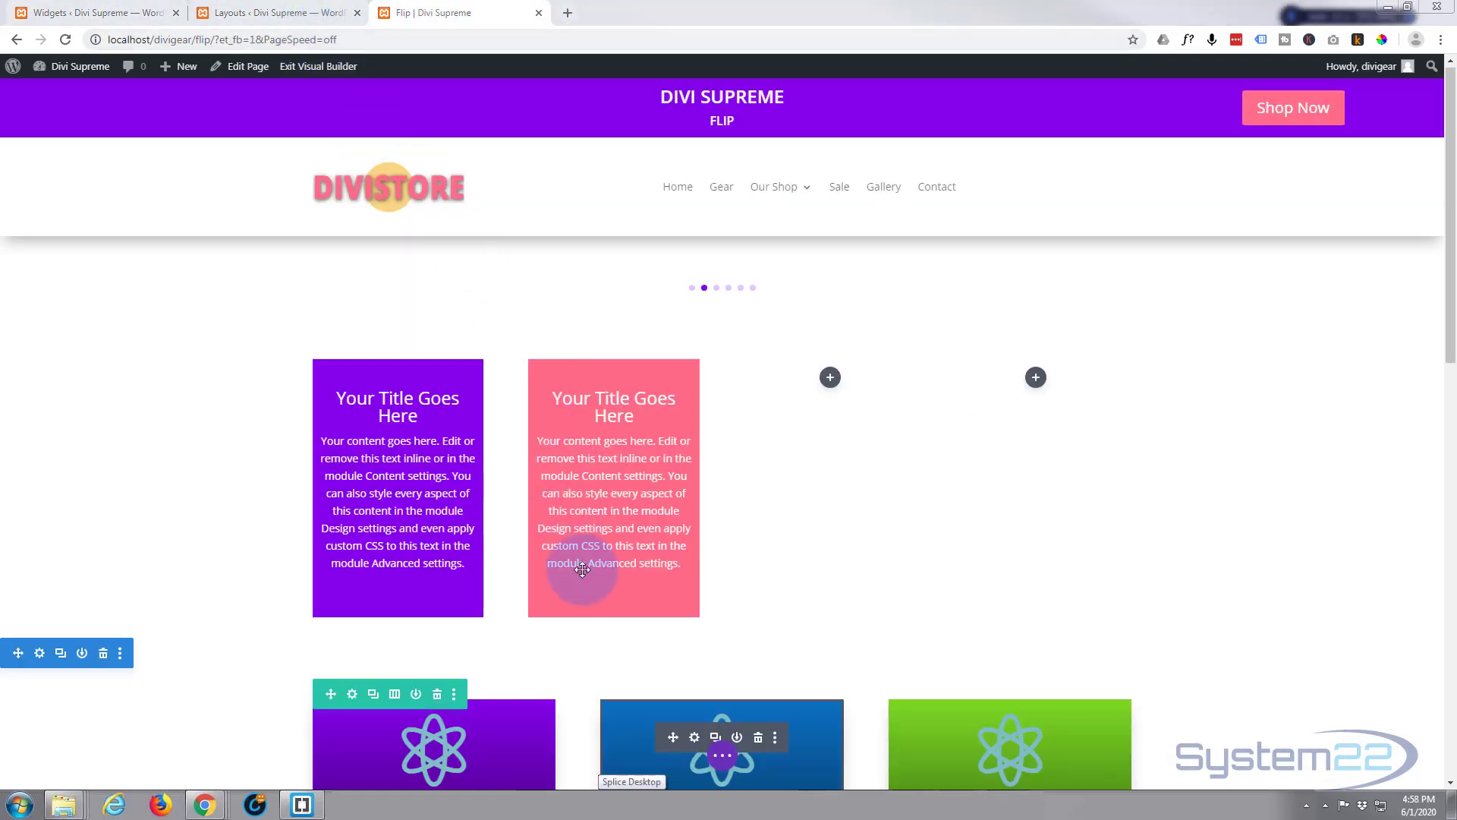
pyautogui.click(724, 760)
pyautogui.click(1402, 758)
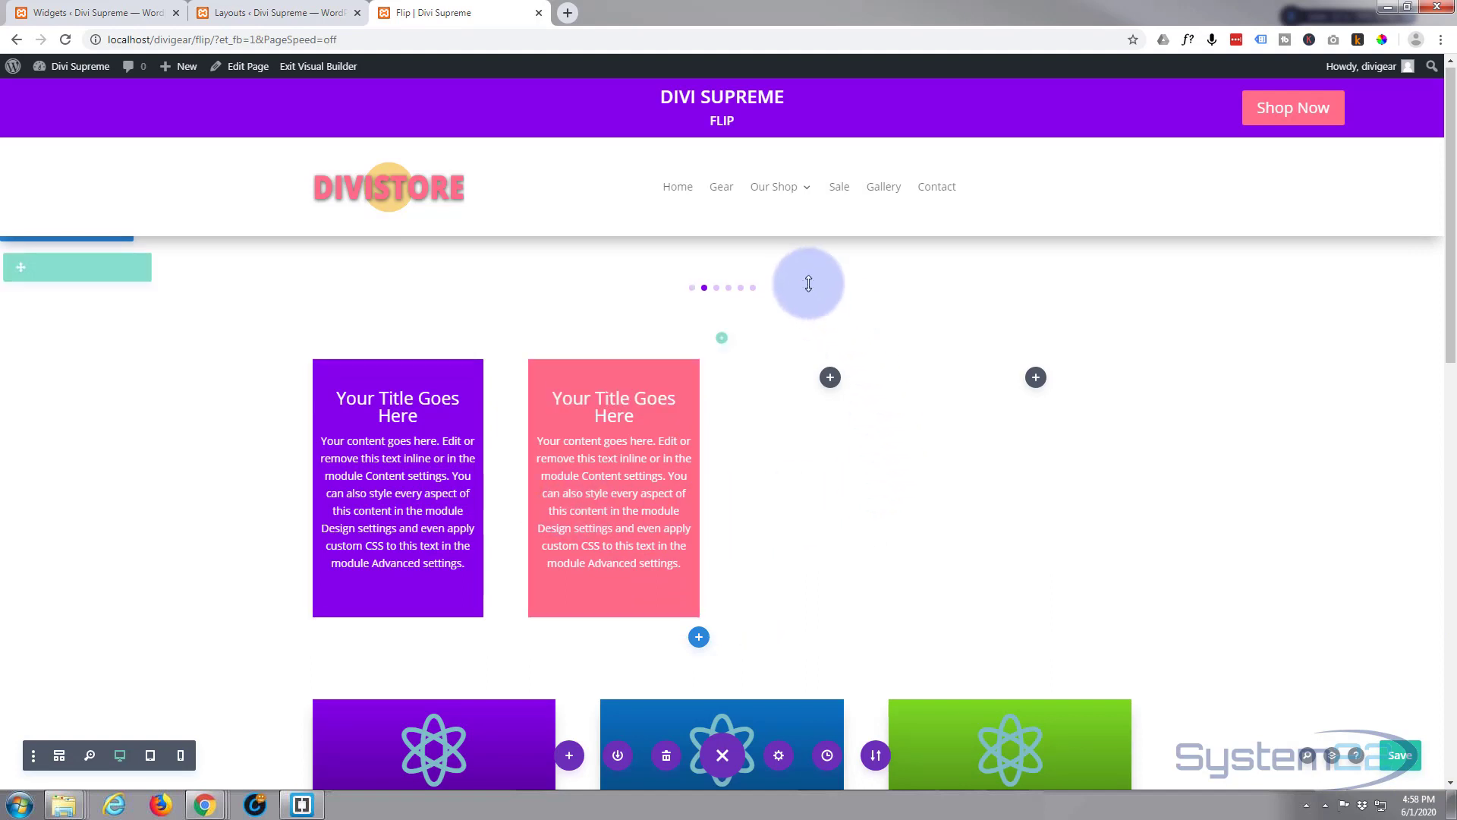
# Exit the Visual Builder and check the footer's My Module call box turns blue on the live Flip page.
pyautogui.click(303, 68)
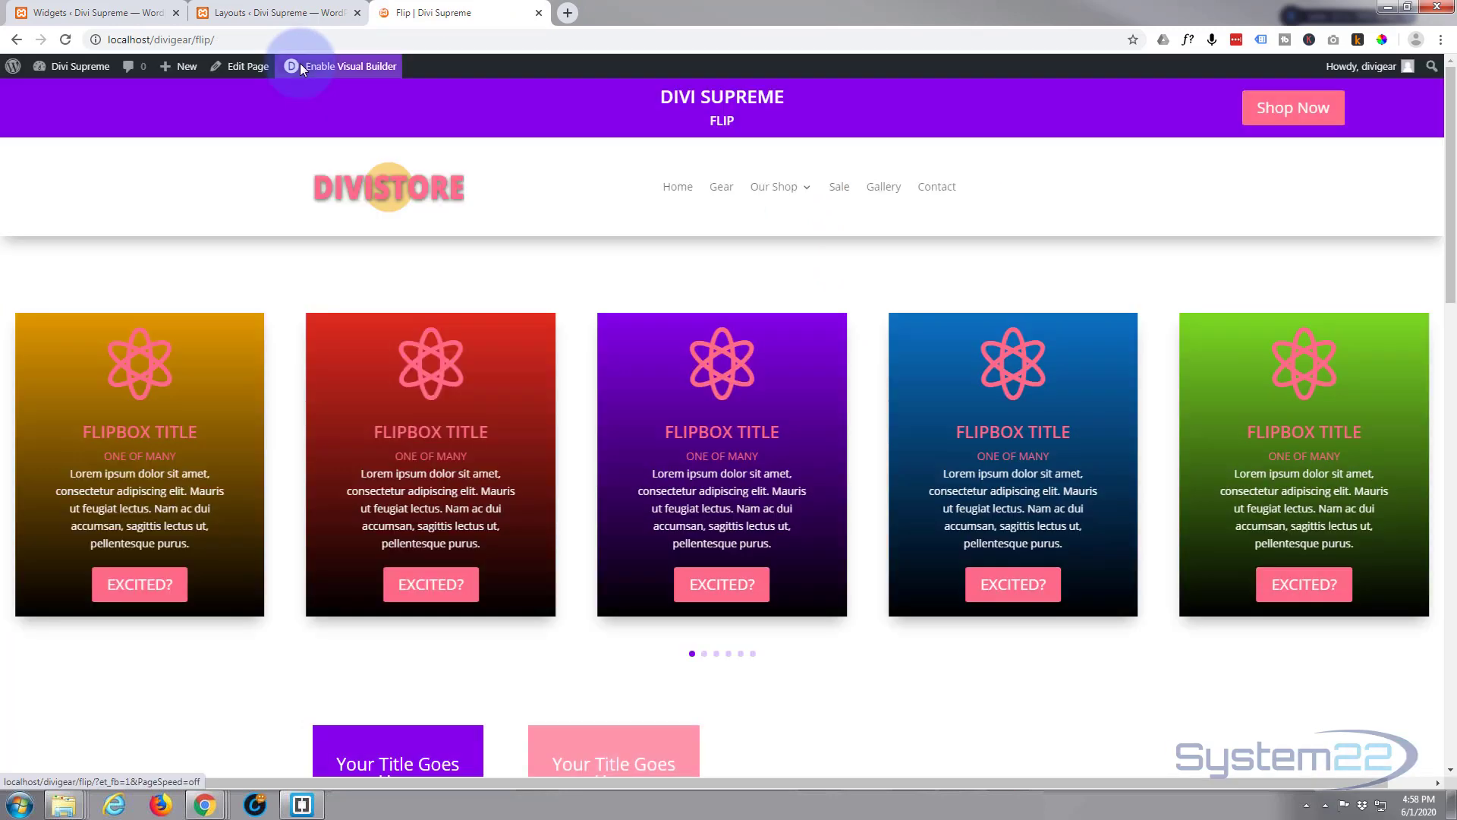
pyautogui.scroll(-10, 320, 141)
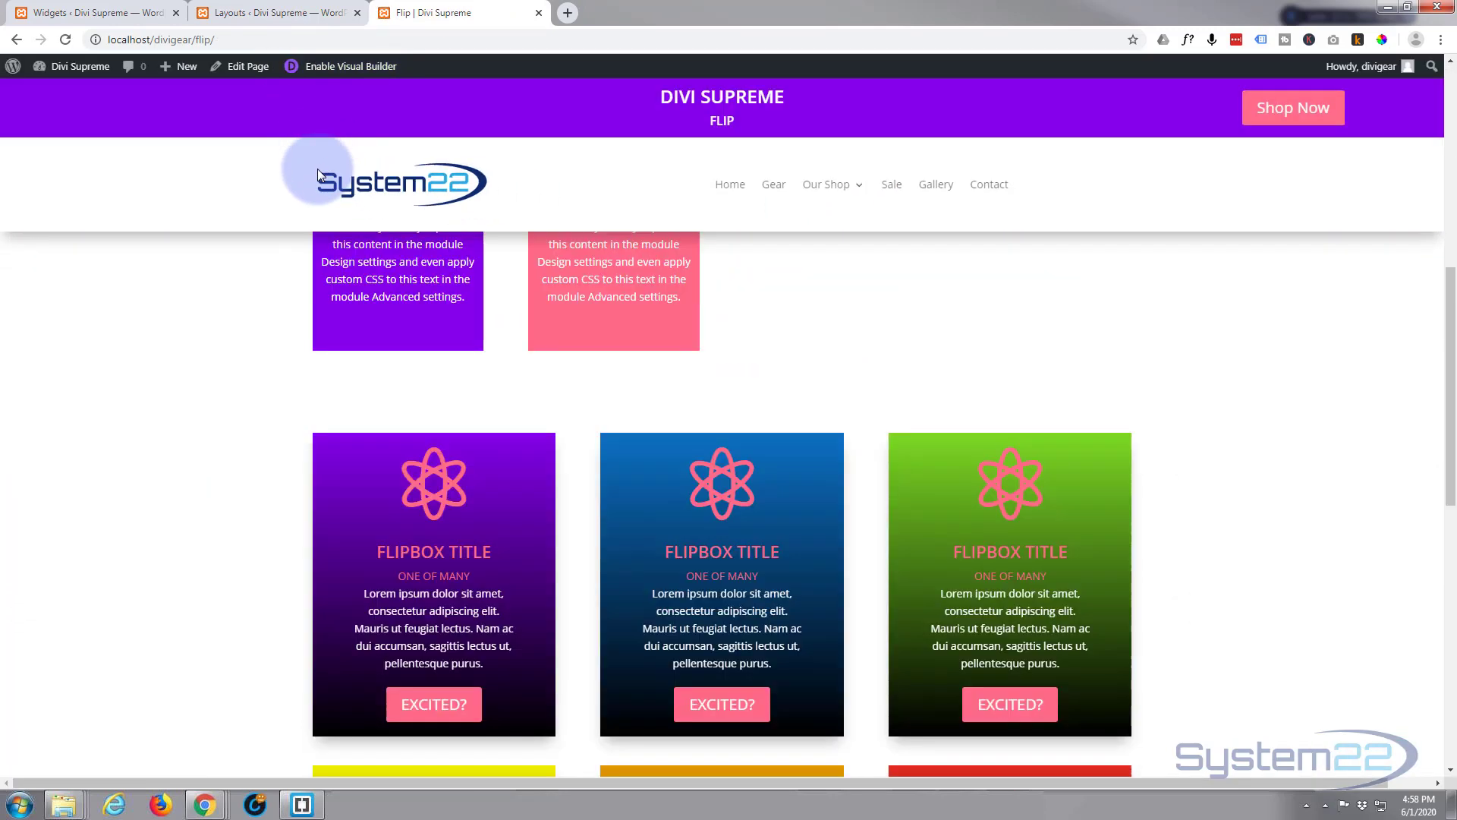
pyautogui.scroll(-5, 266, 232)
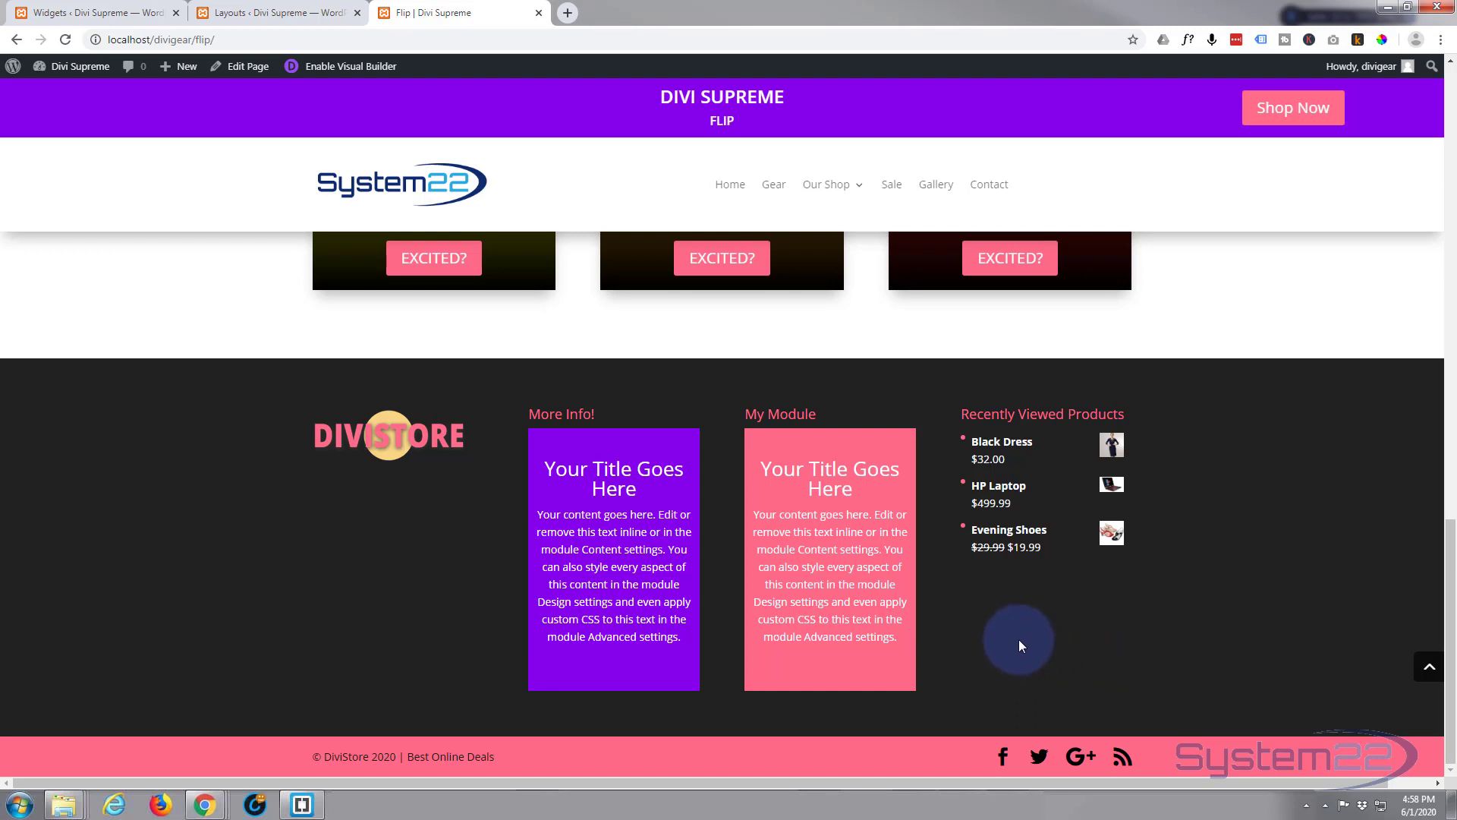
pyautogui.moveTo(876, 627)
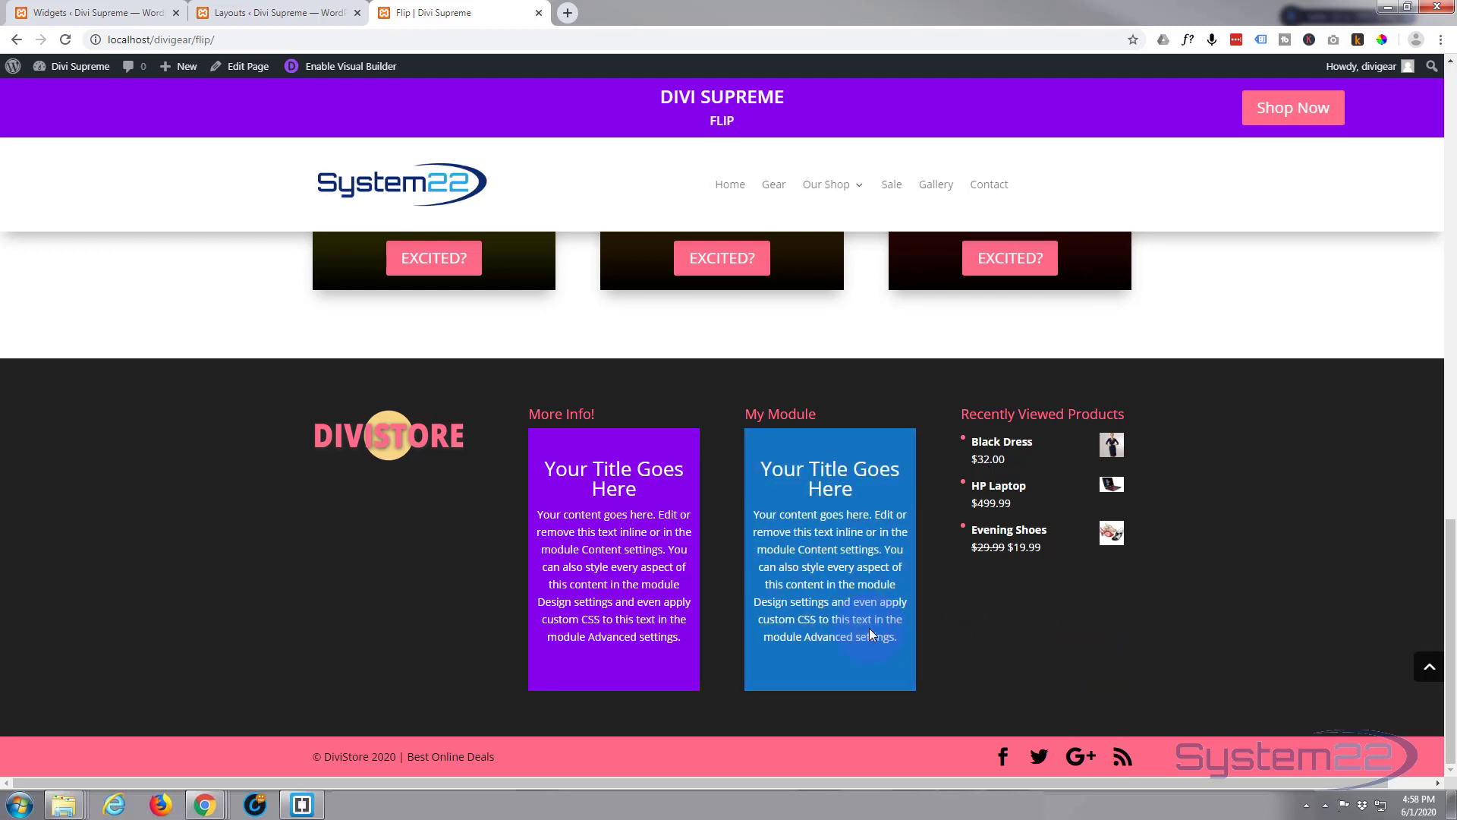